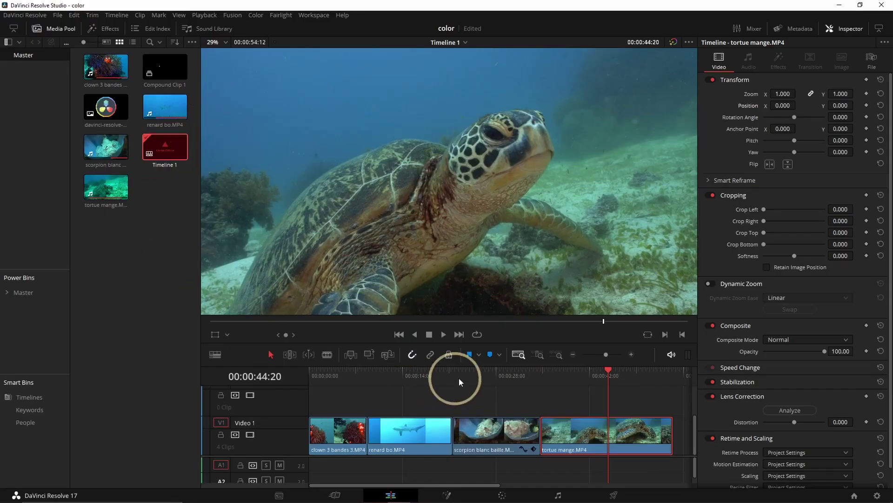
Step: Switch to the Color page and look through the Gallery, LUTs and Media Pool, leaving all three hidden
click(502, 495)
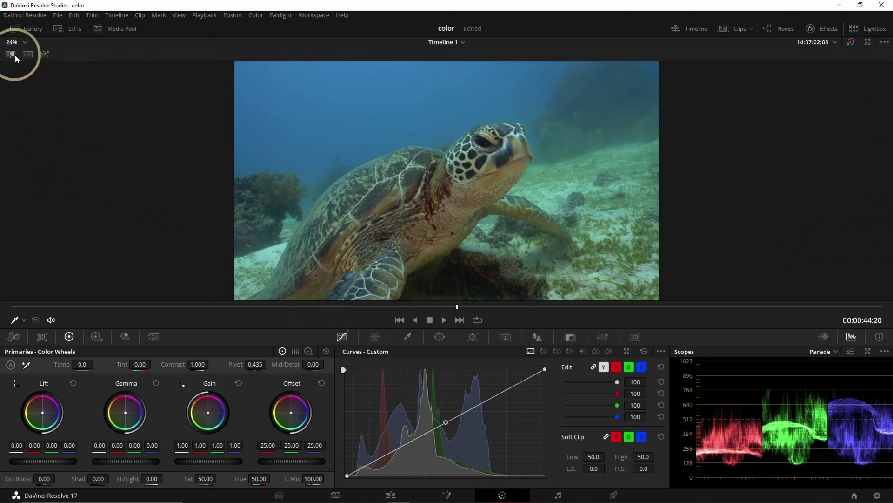
click(29, 30)
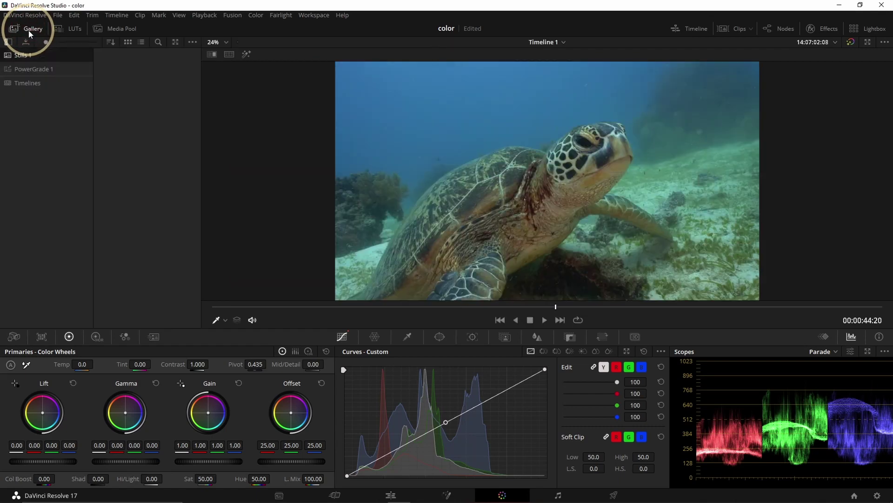
click(65, 31)
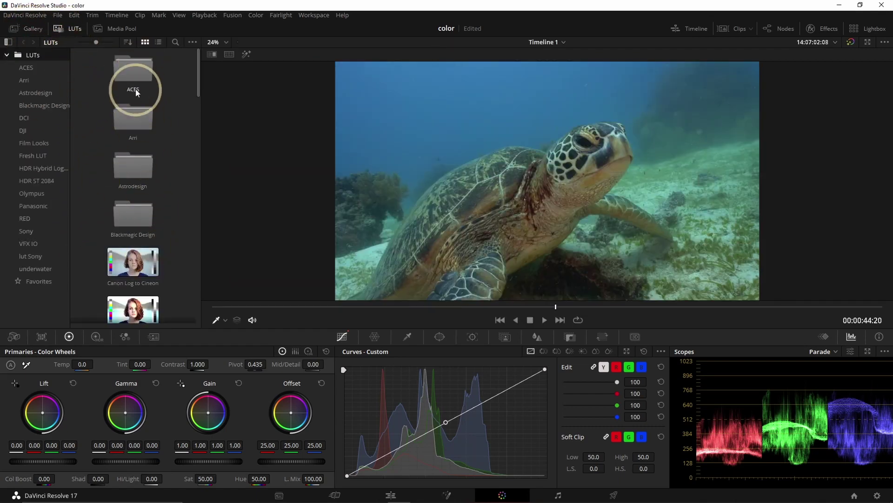
click(126, 30)
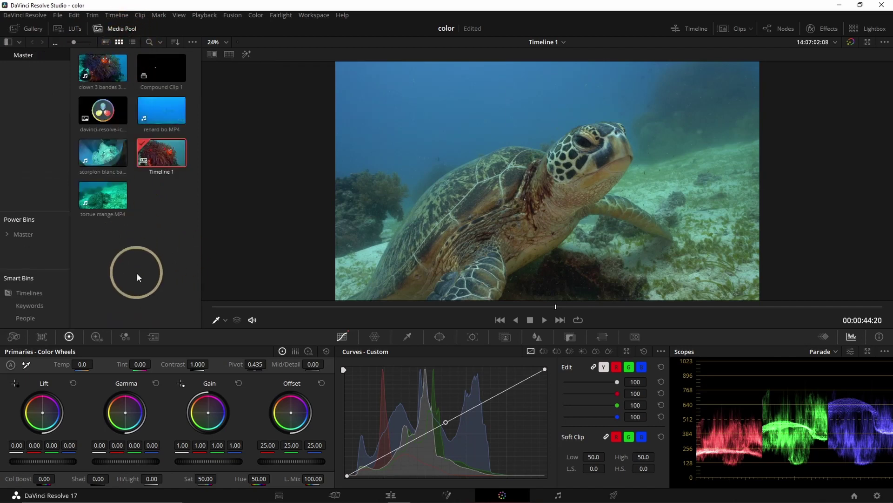
click(70, 31)
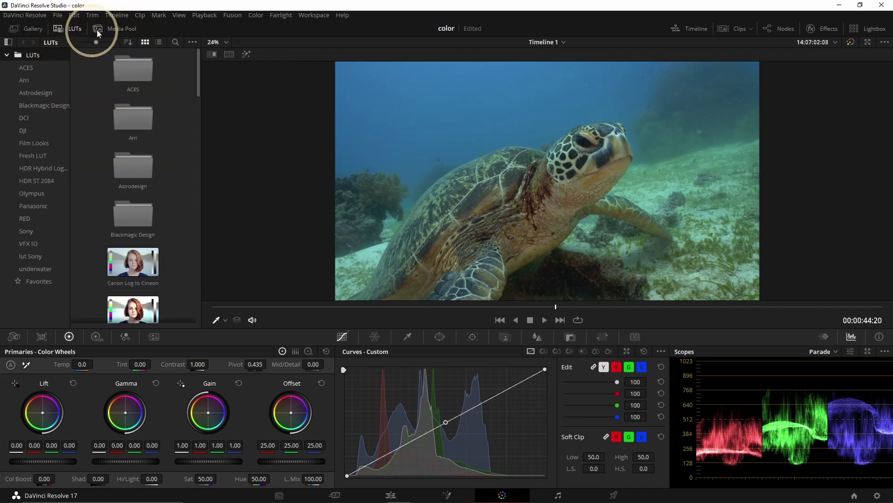
click(110, 28)
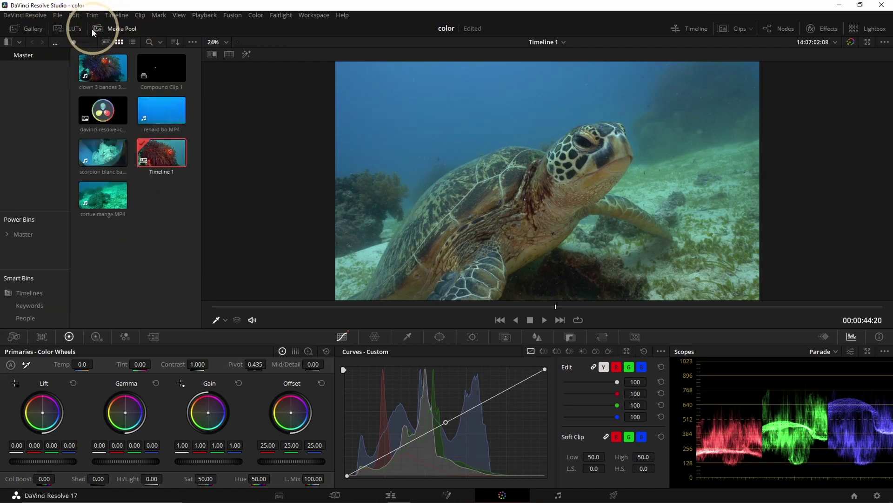
click(33, 27)
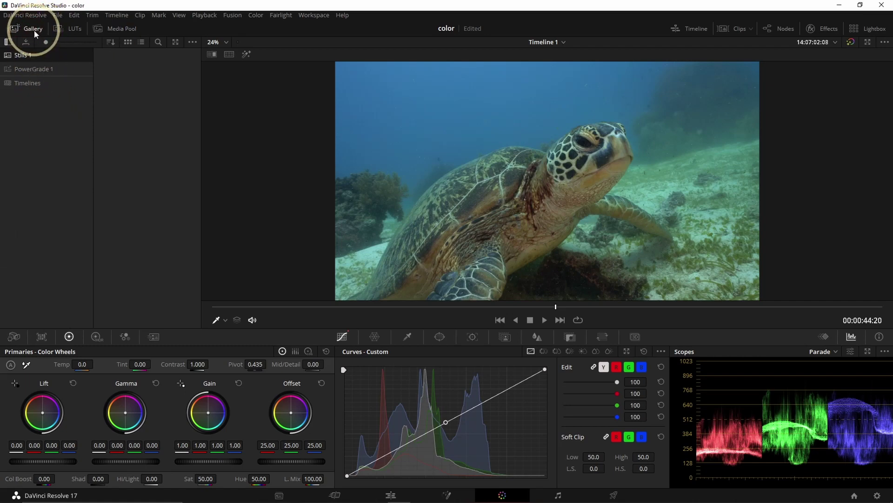
click(34, 30)
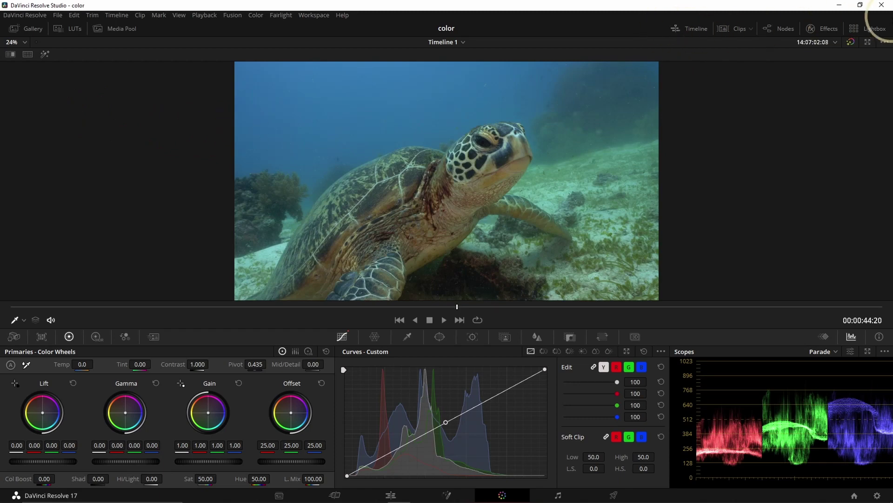
Step: Show the timeline, clip thumbnails, node editor and effects library on the Color page
click(701, 31)
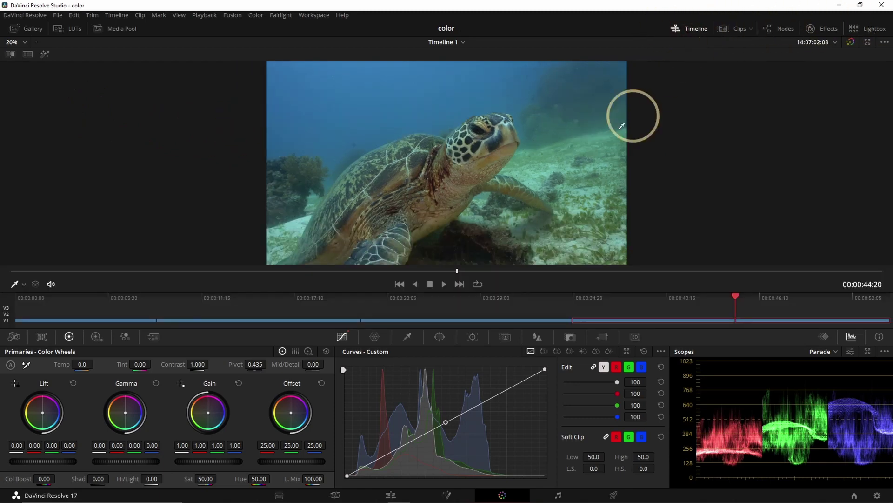
click(728, 33)
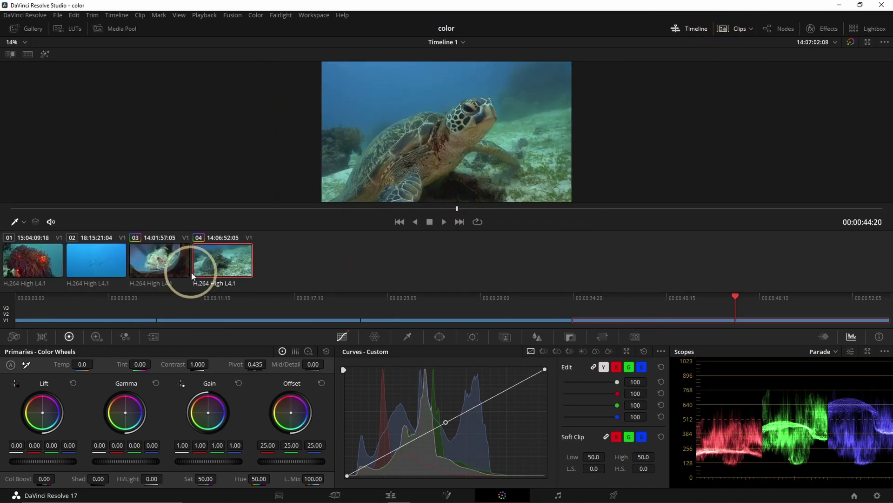
click(778, 27)
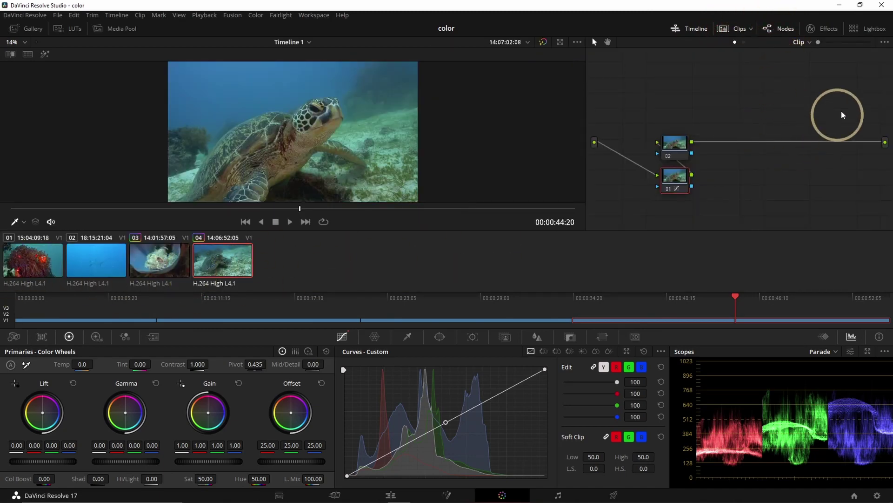
click(828, 30)
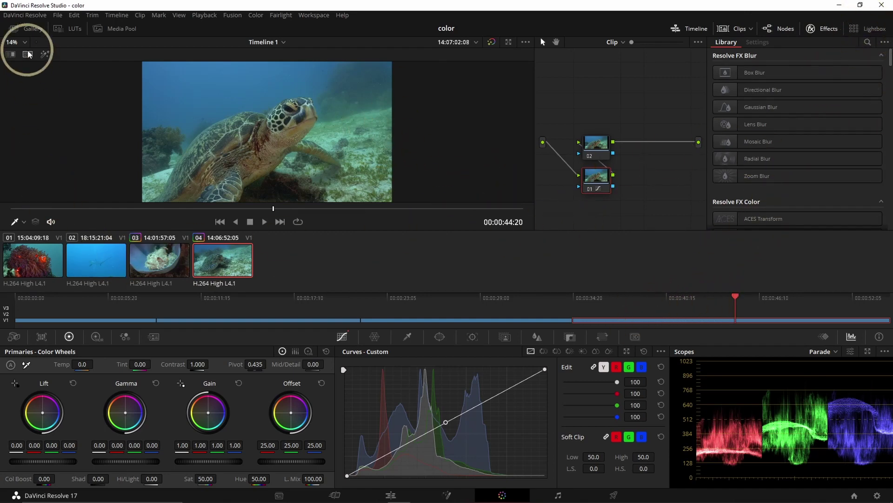
Step: Hide the Gallery, clip thumbnails, timeline and effects library, and widen the viewer against the node editor
click(35, 33)
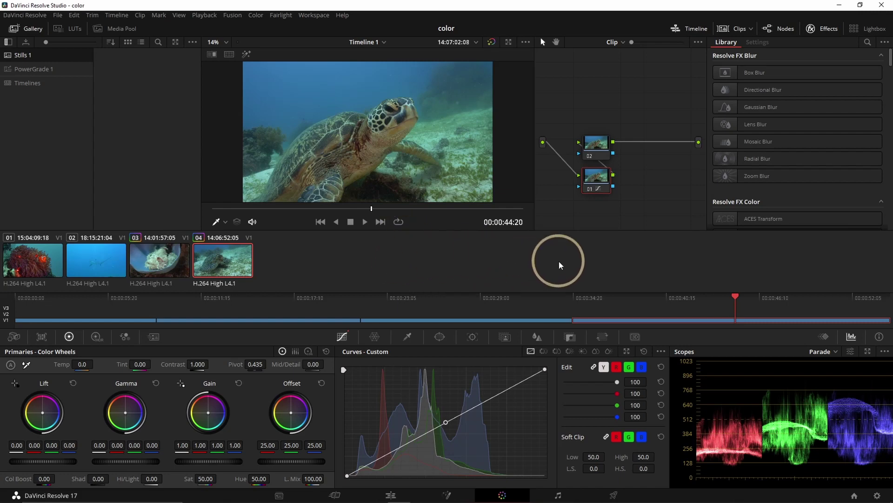
click(29, 28)
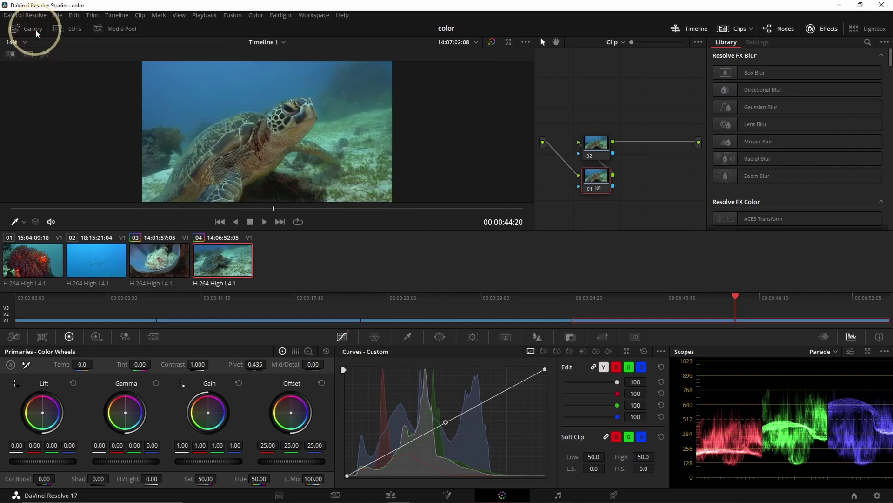
click(29, 29)
click(29, 28)
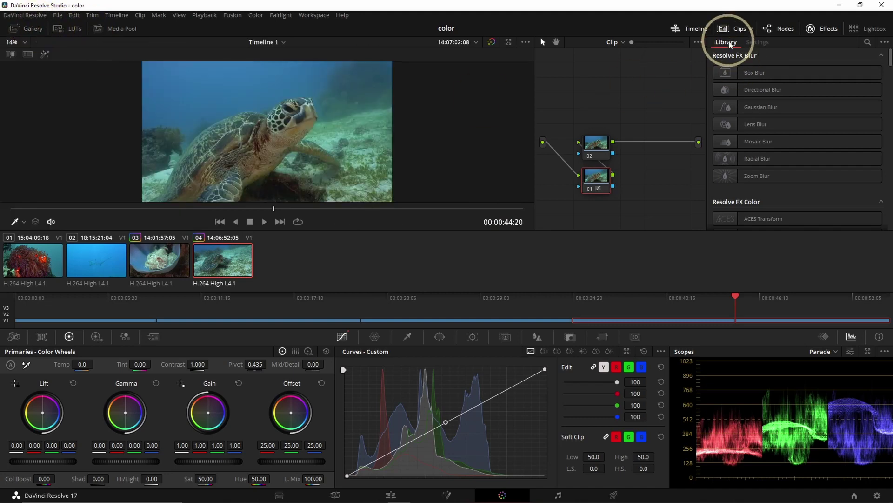
click(735, 28)
click(695, 29)
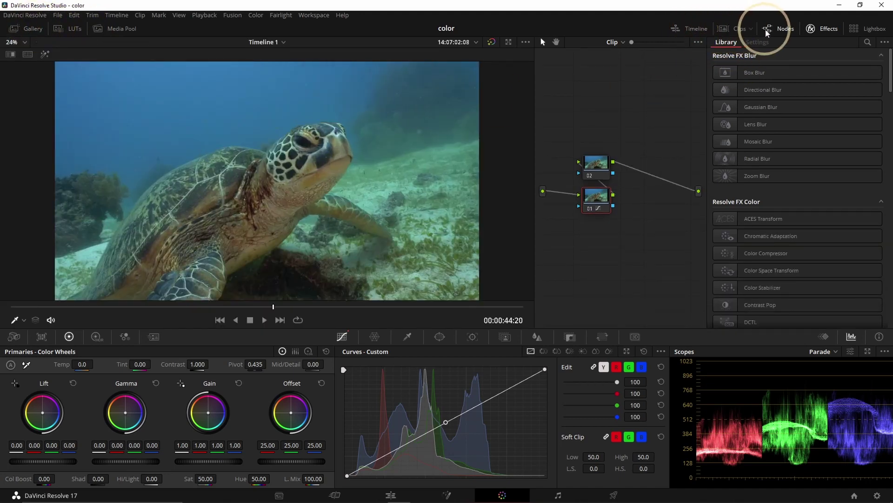
click(822, 28)
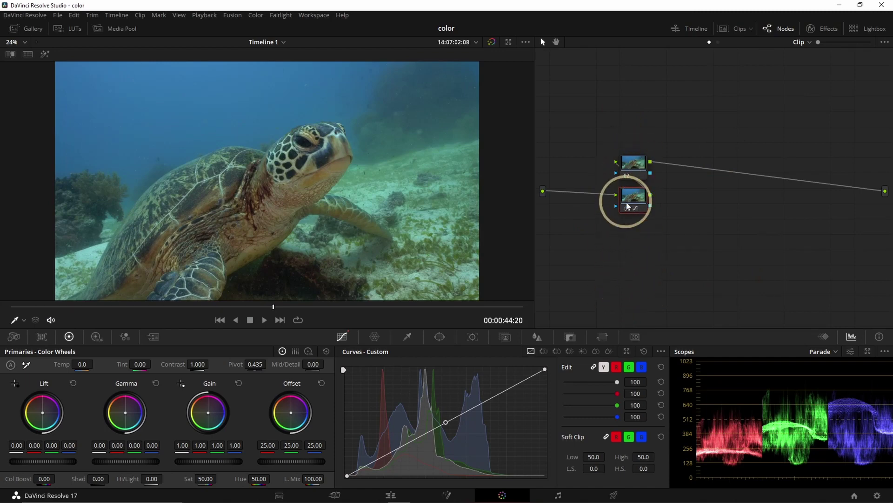
drag(534, 229, 590, 225)
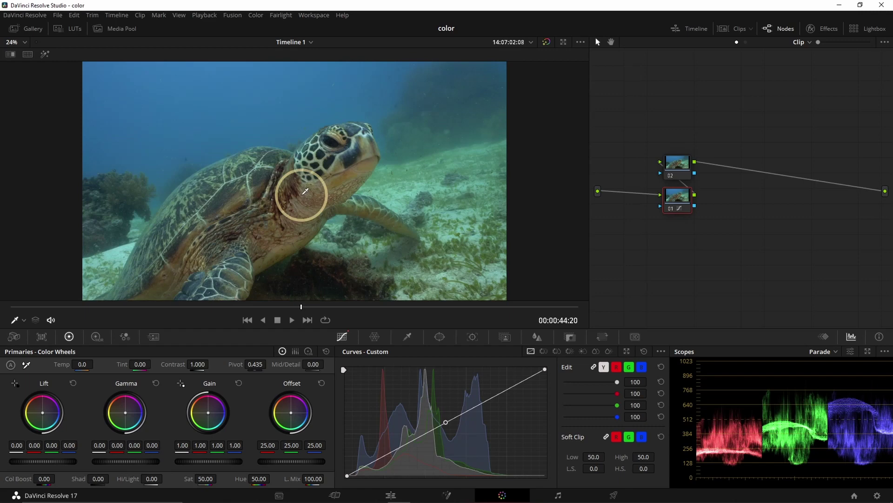
click(547, 45)
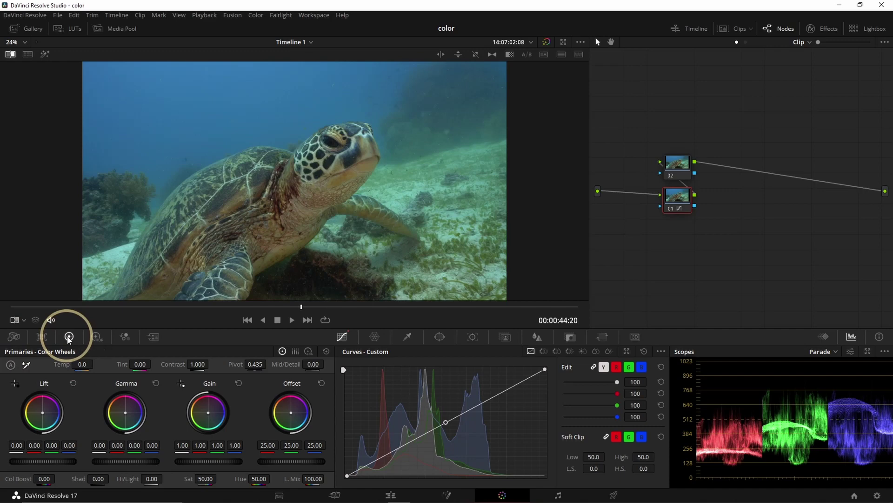
Step: View the Color Match palette and return to the Primaries color wheels
click(41, 336)
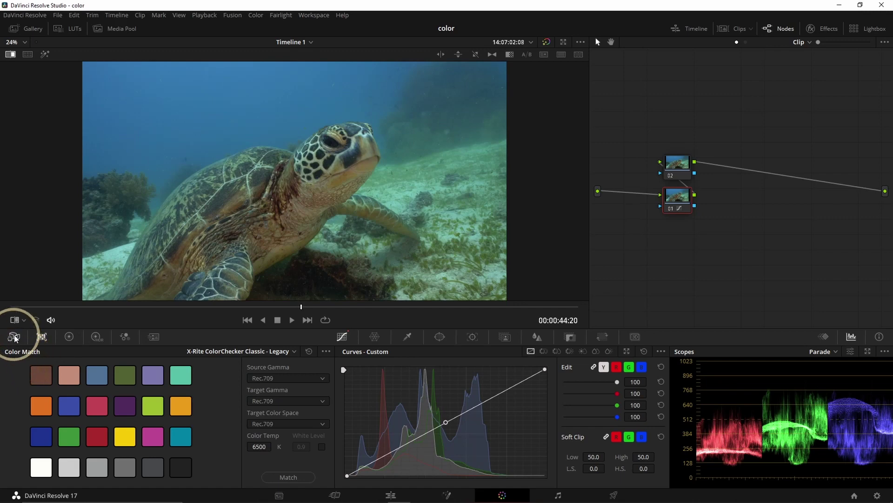
click(69, 337)
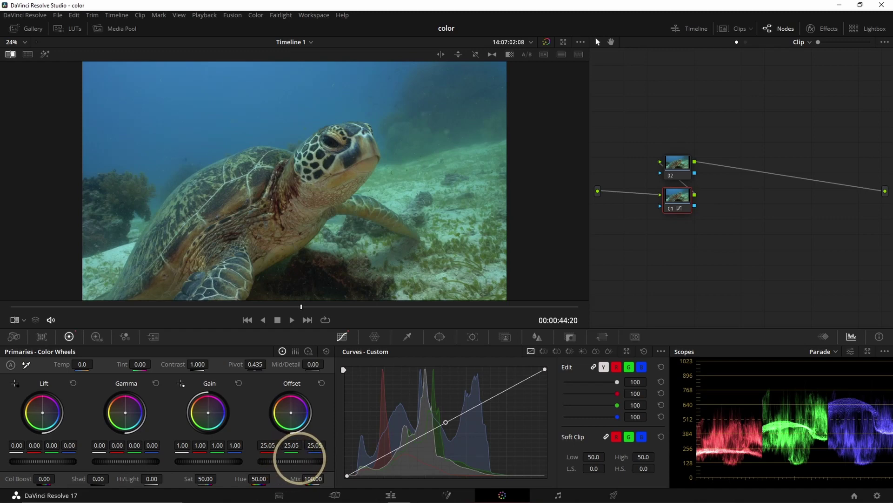
Step: Lower node 01's overall Offset to 22.10 and raise its red Offset channel to 33.22
drag(299, 461, 503, 443)
drag(568, 433, 325, 454)
drag(152, 471, 379, 391)
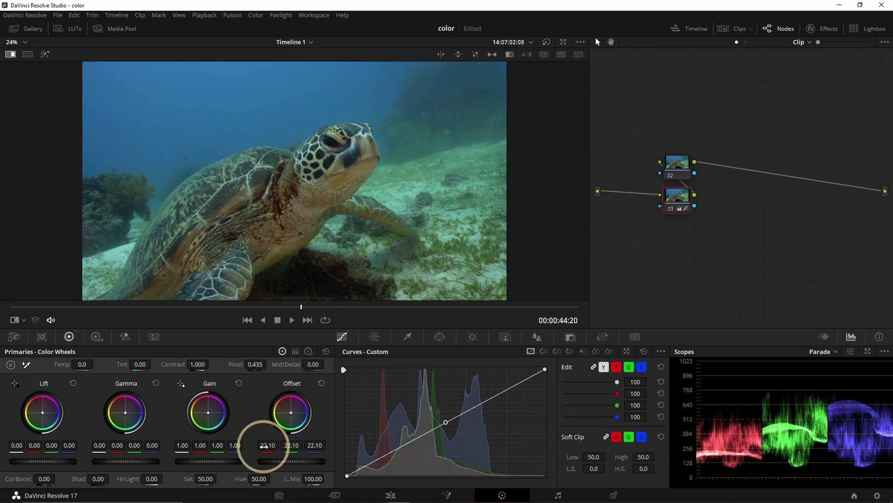
drag(264, 446, 707, 399)
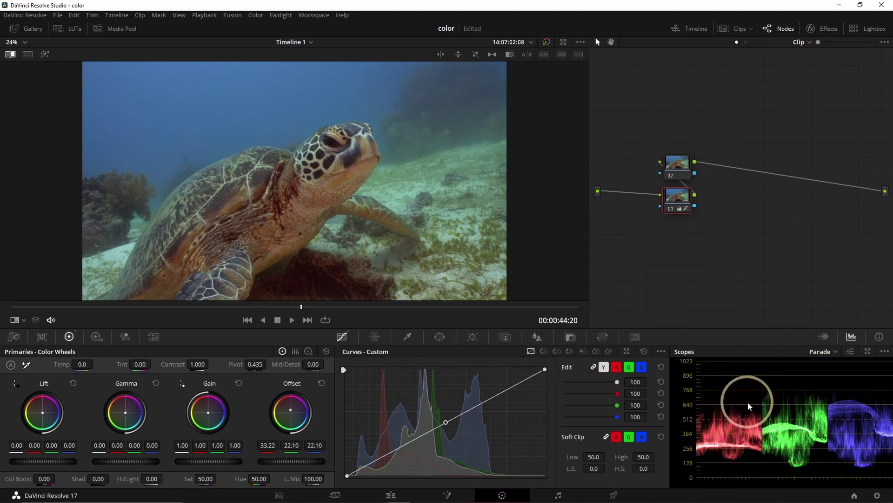
Step: Try auto color balance and a white balance sample from the seabed on the turtle clip, undoing each one
click(11, 365)
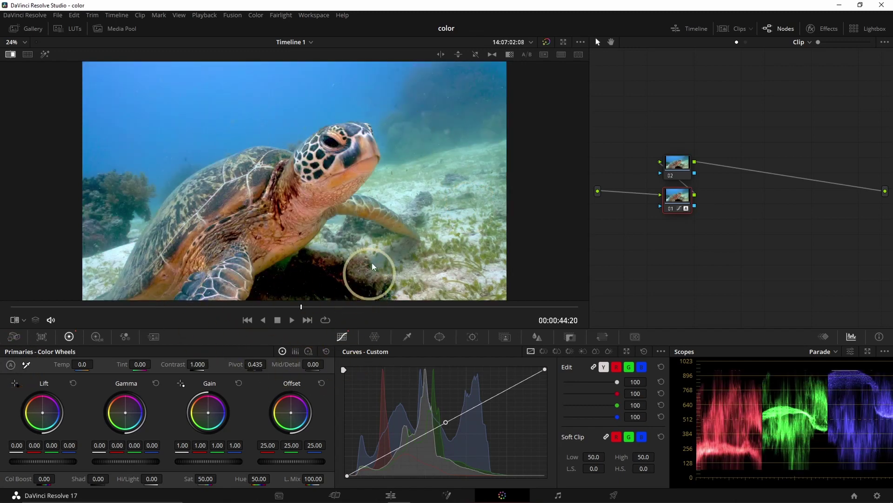
key(ctrl)
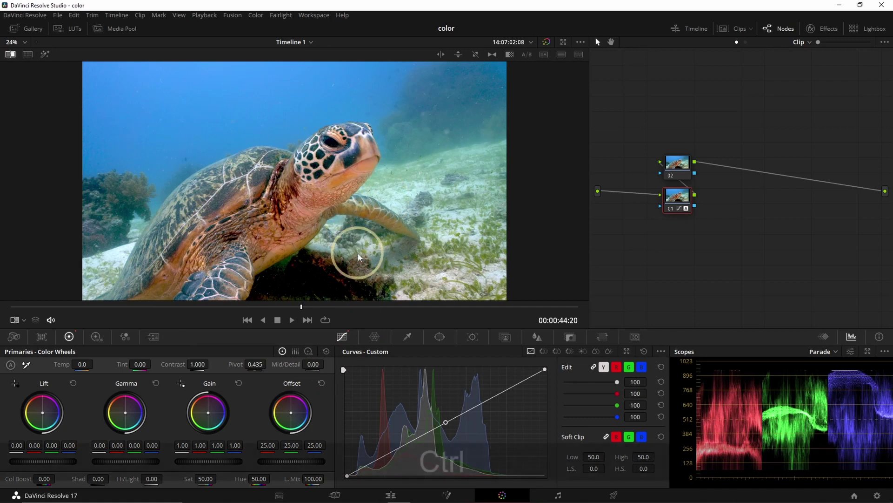
key(ctrl+z)
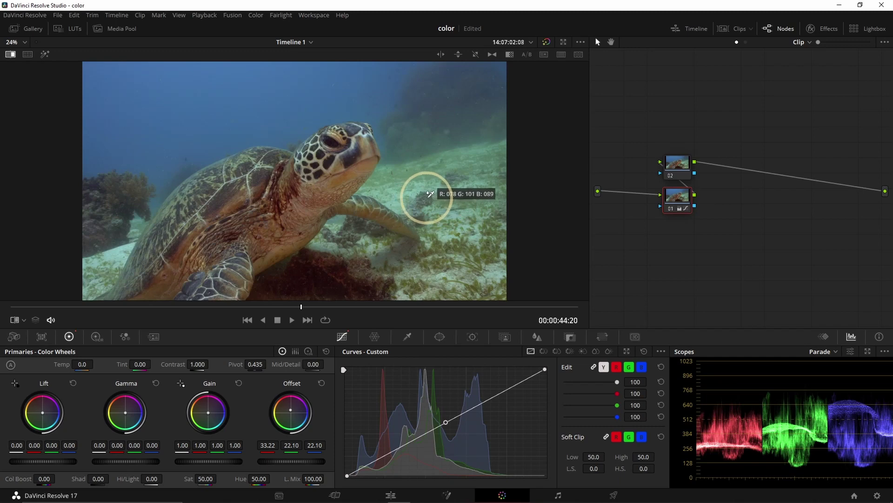
click(429, 194)
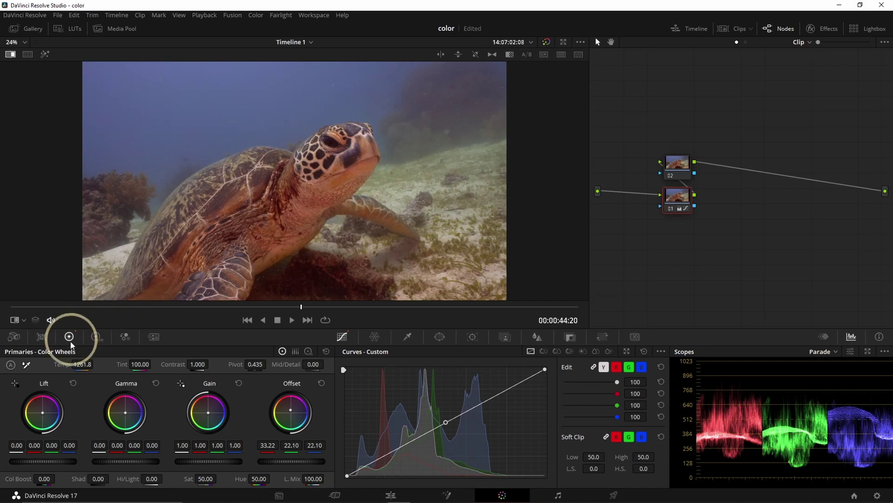
key(ctrl+z)
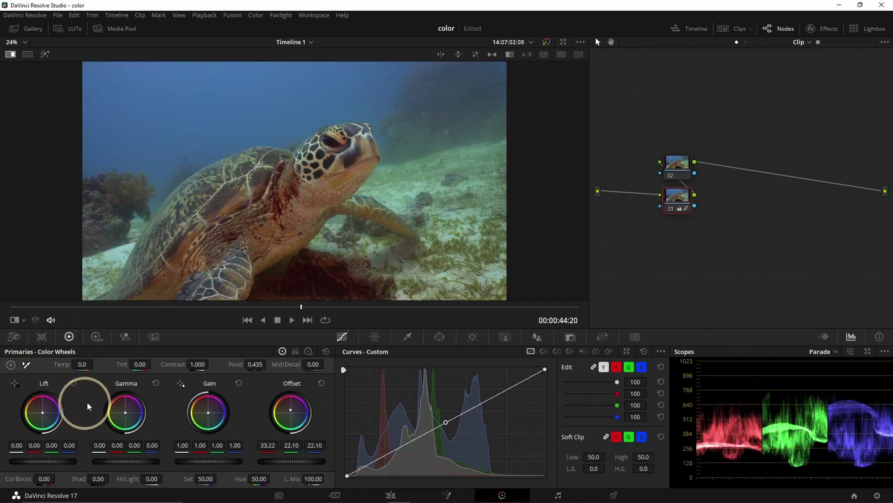
Step: Try Temp 70.0, Tint 8.50, Contrast 1.152 and Mid/Detail -100.00 on the turtle clip, resetting each to its default
drag(83, 364, 148, 370)
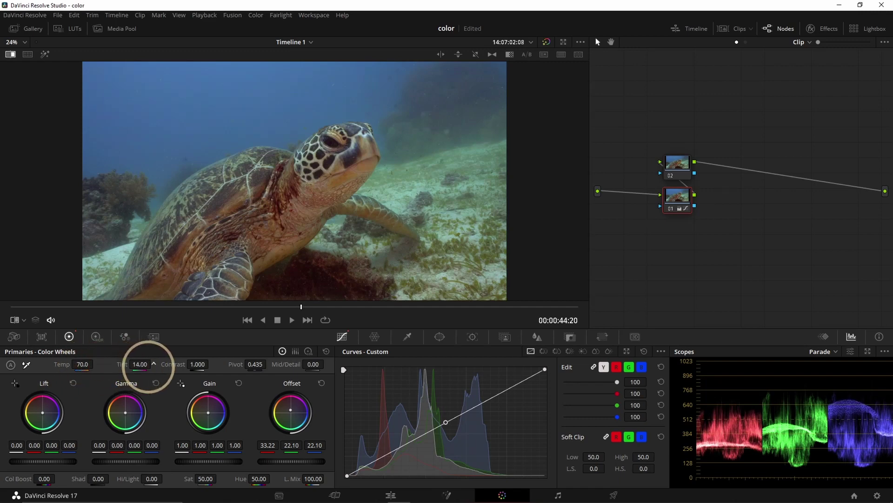
mouse_move(131, 368)
mouse_down()
mouse_move(115, 367)
mouse_move(144, 368)
mouse_up()
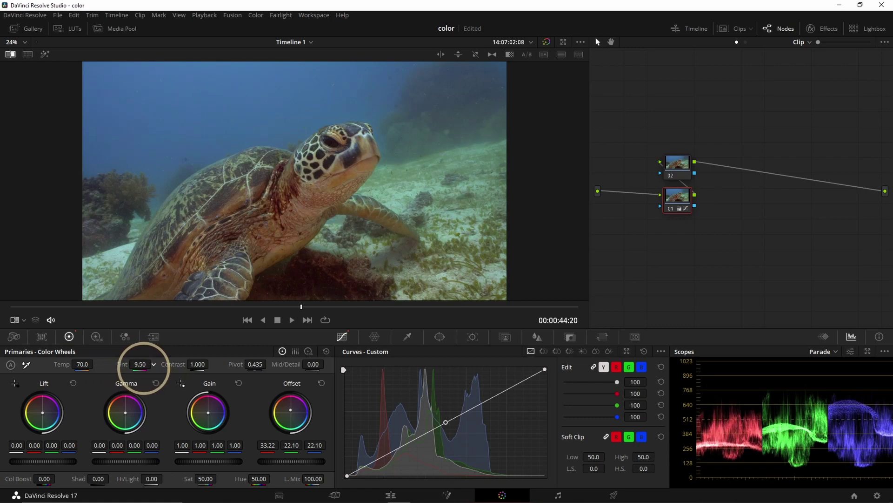
drag(199, 363, 188, 406)
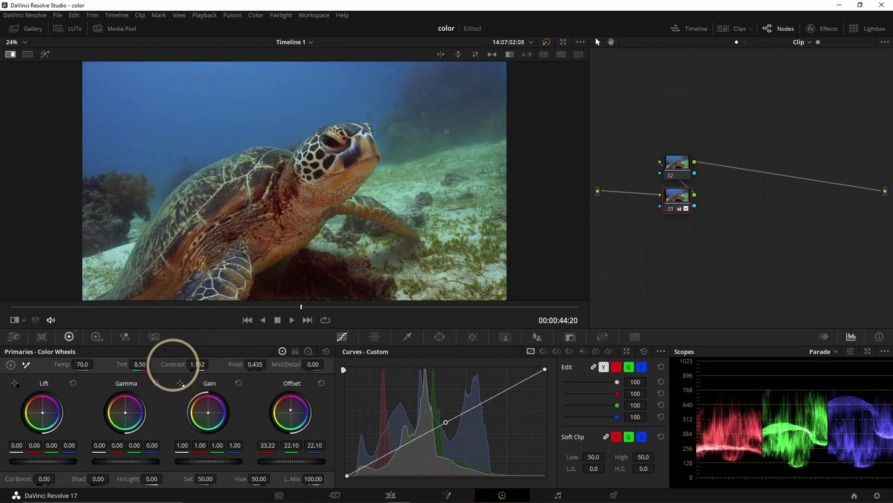
double_click(172, 364)
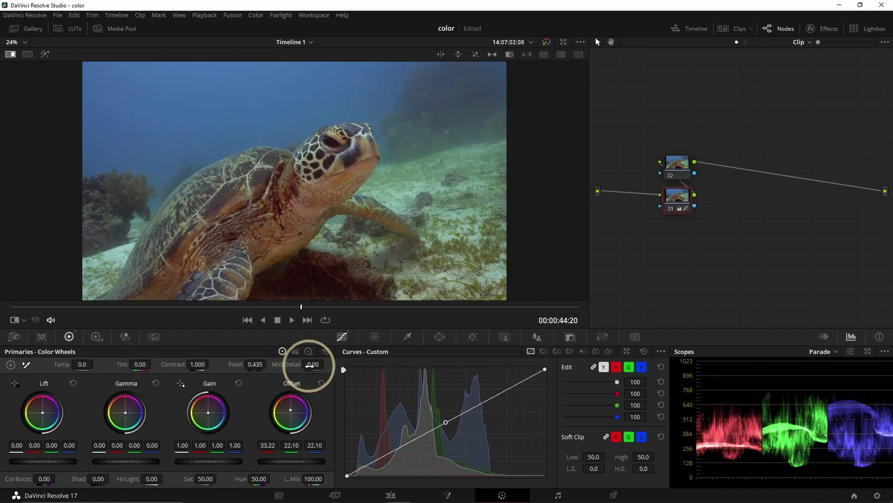
drag(310, 365, 204, 372)
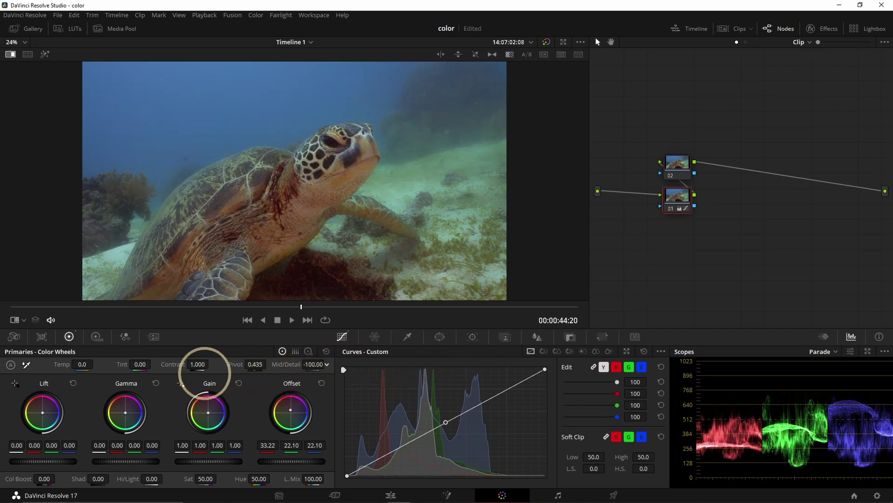
double_click(280, 365)
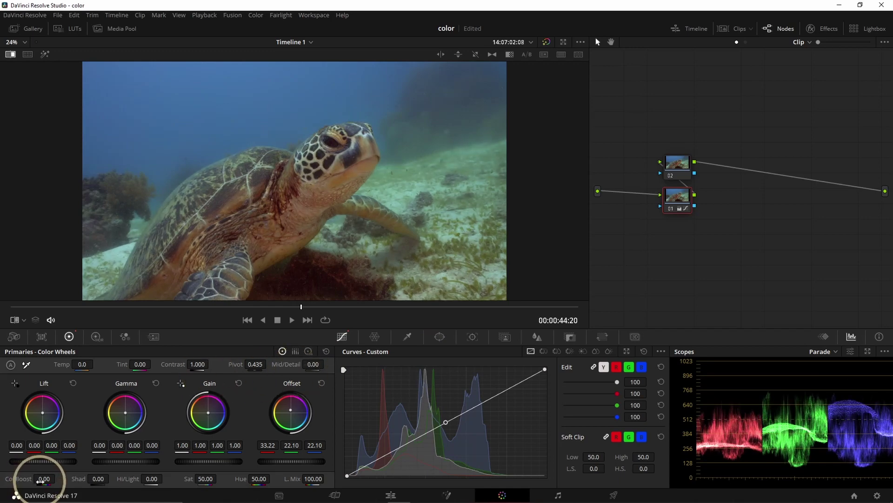
Step: Set the turtle clip's Color Boost to 59.00
drag(42, 479, 95, 479)
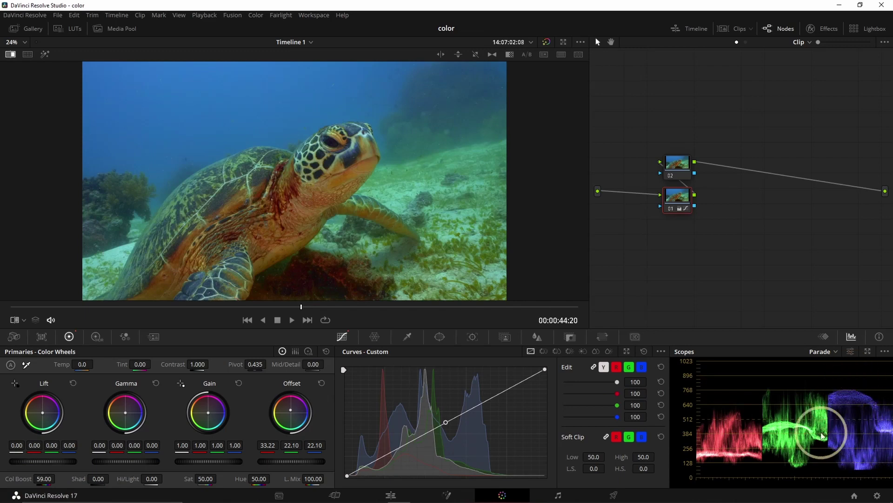
Step: Try Color Boost at -100.00 and -52.00 on the turtle clip, and reset it to its default
drag(46, 479, 24, 478)
drag(417, 251, 309, 250)
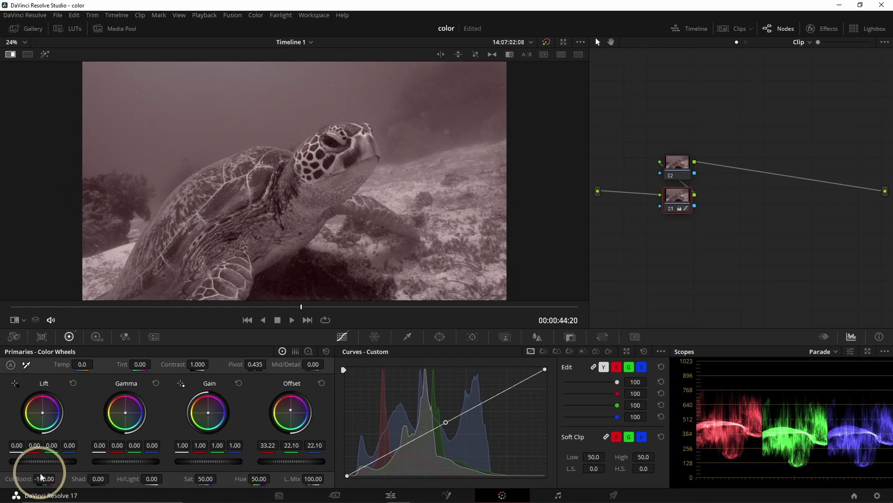
drag(35, 478, 85, 478)
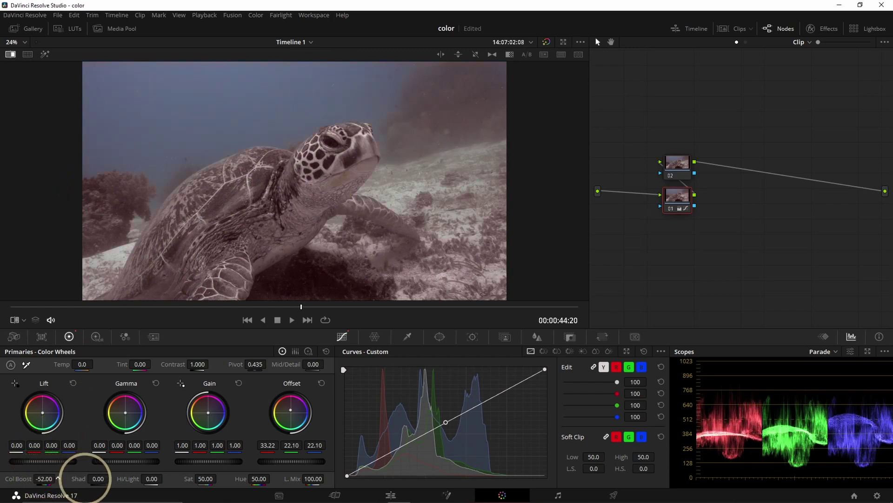
double_click(16, 479)
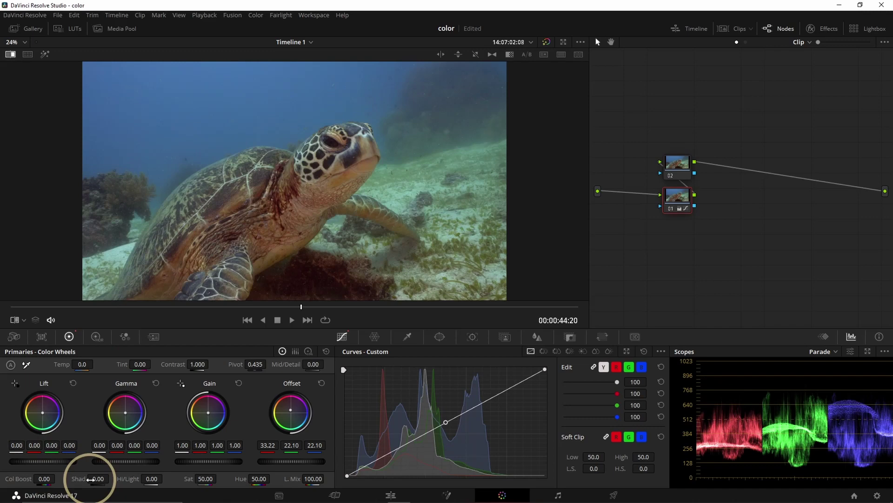
Step: Try a Shadows change and Saturation 89.40 on the turtle clip, resetting Shadows, Highlights and Saturation to their defaults
drag(92, 480, 160, 479)
double_click(77, 479)
double_click(150, 478)
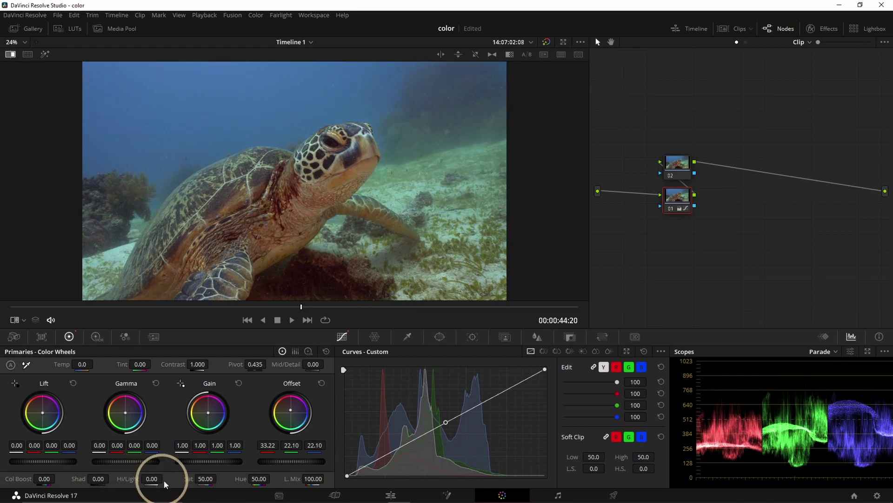
drag(206, 479, 113, 482)
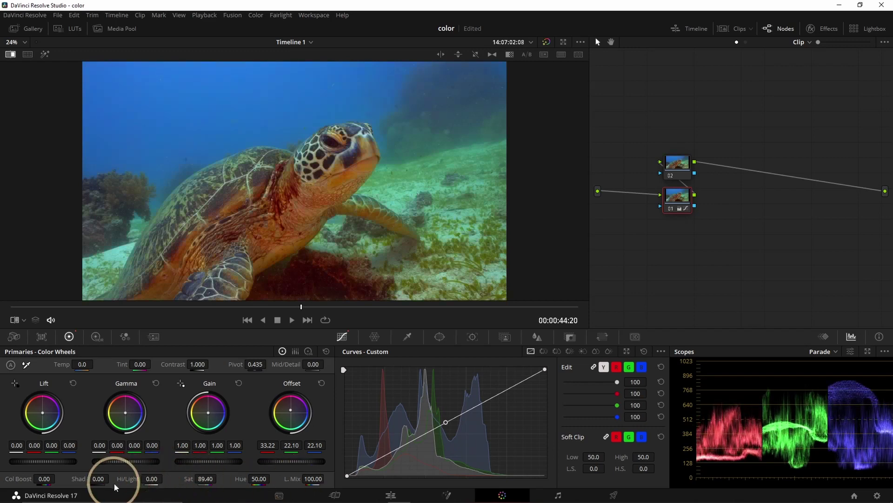
double_click(188, 479)
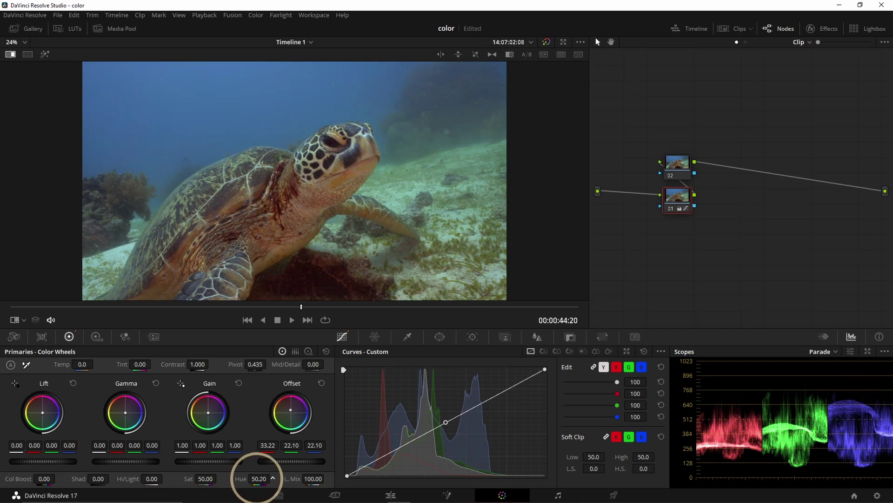
Step: Try Hue at 100.00 and 25.60 and a slight Lift color shift on the turtle clip, resetting both
drag(261, 478, 387, 479)
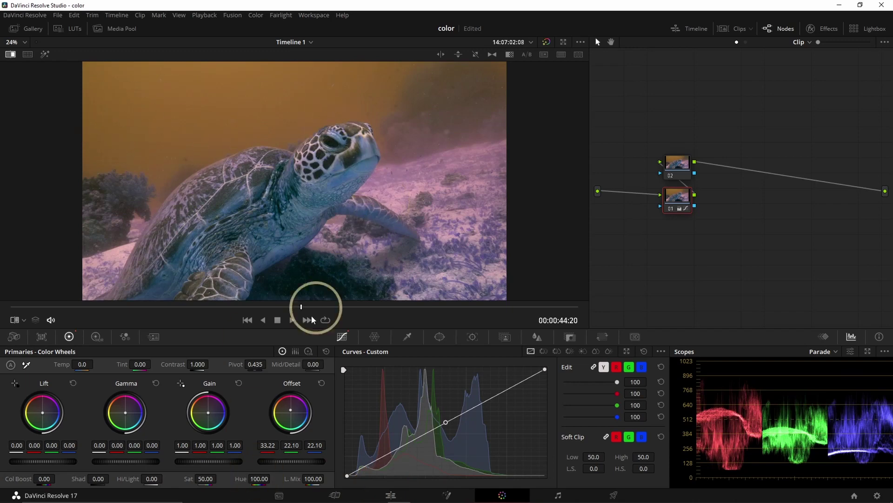
drag(253, 478, 83, 479)
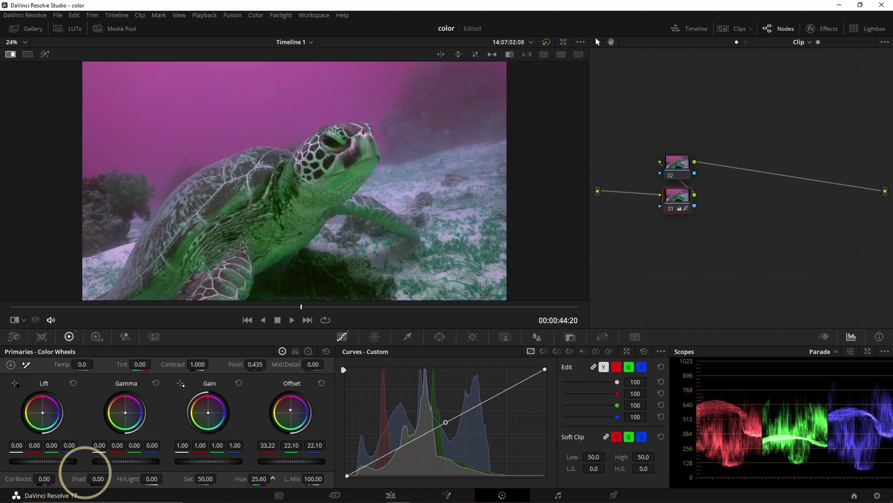
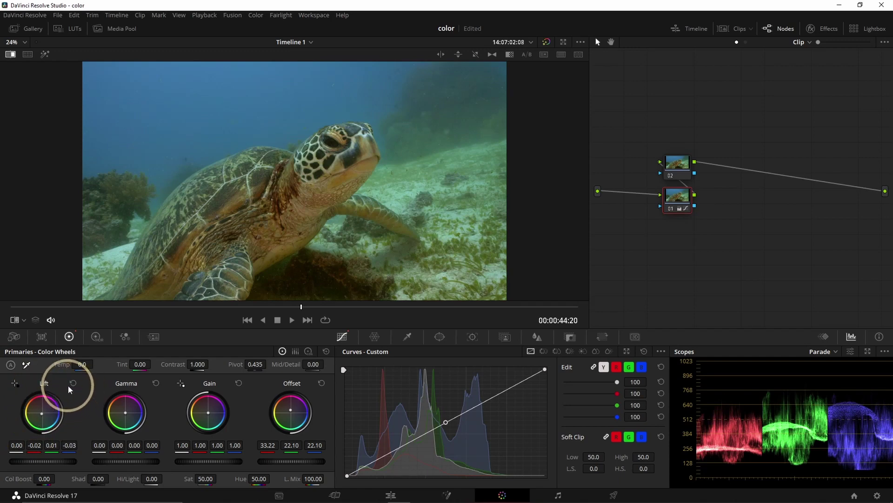
click(72, 383)
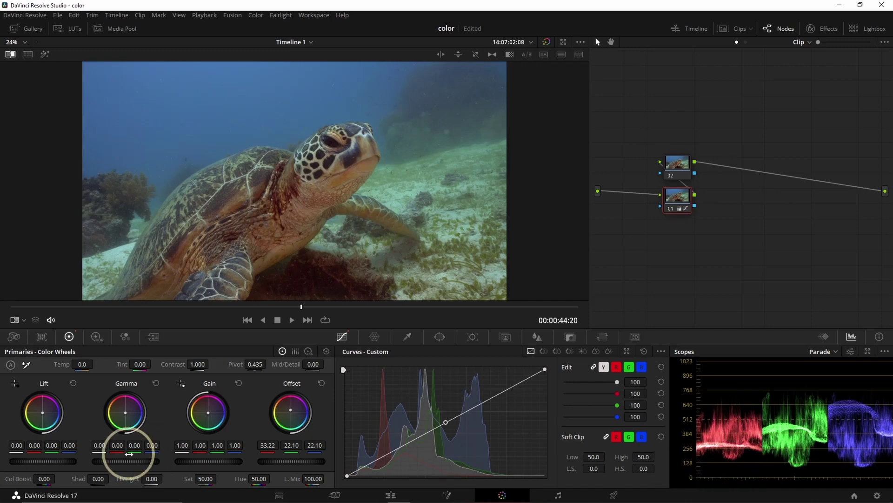
Step: Set node 01's red Lift to -0.04, overall Gamma to 0.03 and red Gain to 1.12
drag(32, 445, 17, 448)
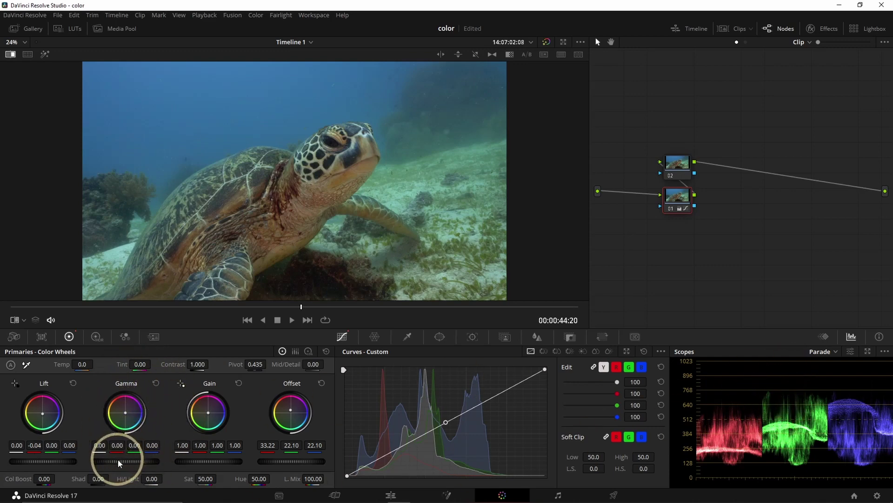
drag(118, 459, 214, 463)
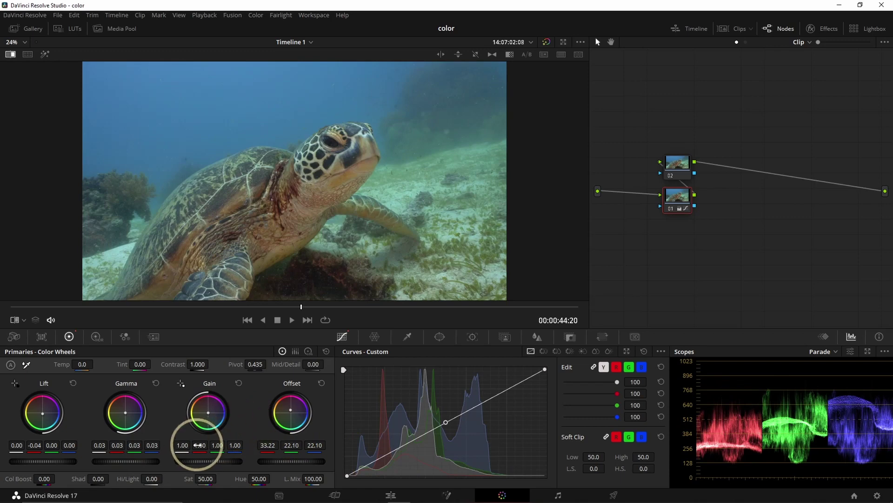
drag(200, 444, 202, 444)
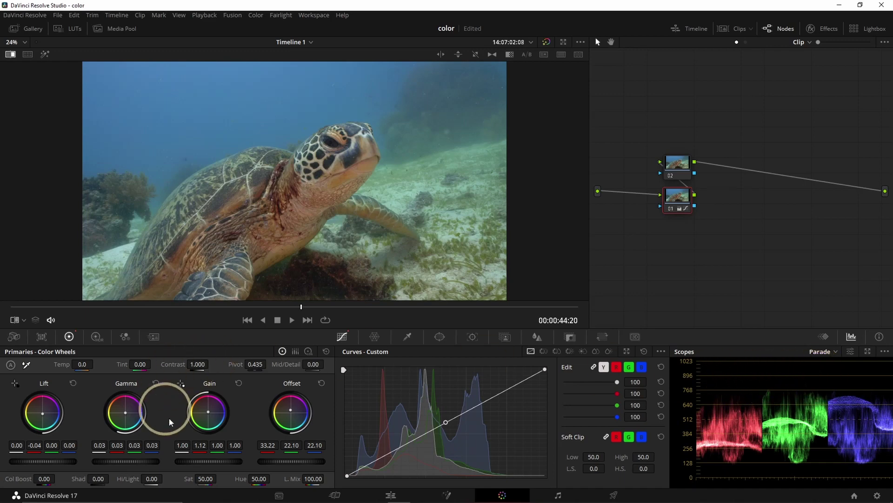
Step: Raise node 01's overall Gain to 1.23 and lower its overall Lift to -0.03
drag(196, 461, 307, 460)
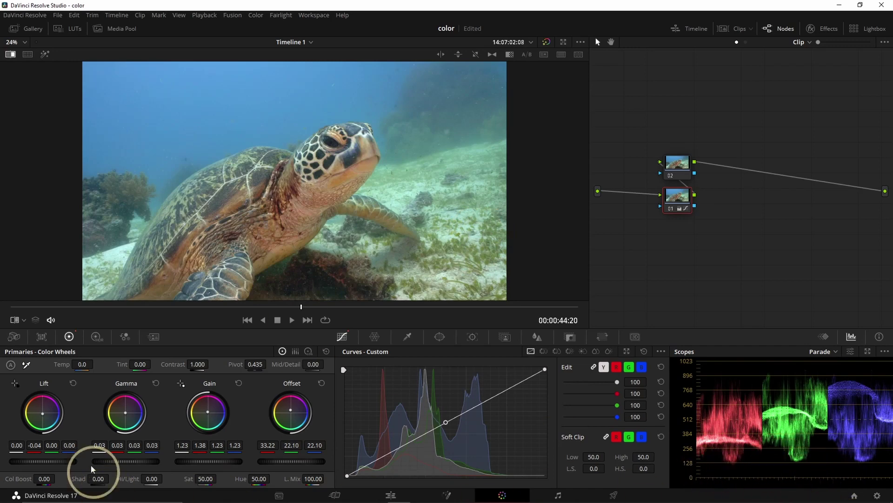
drag(46, 462, 30, 461)
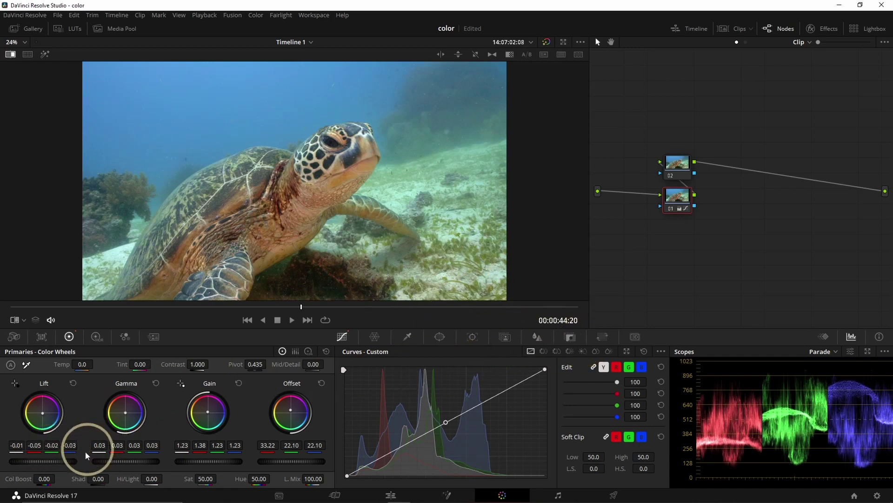
drag(51, 459, 40, 459)
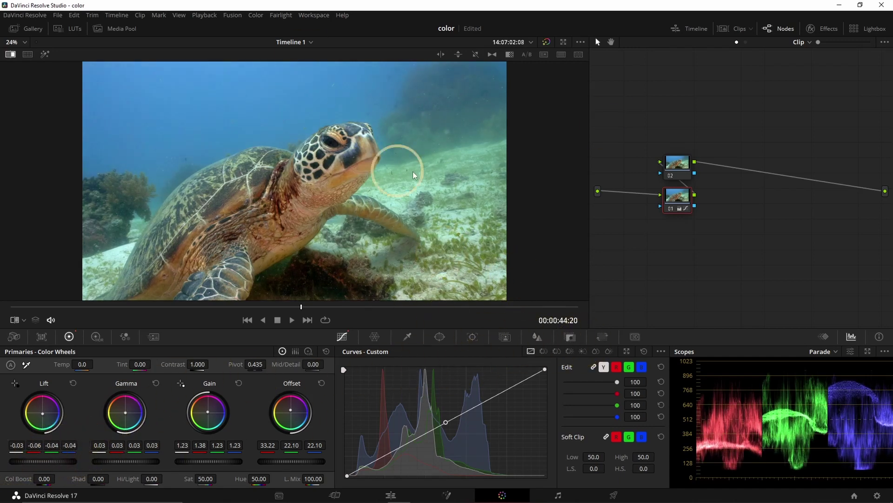
Step: Compare the turtle clip before and after by toggling node 01 and bypassing all grades, restoring each
click(670, 209)
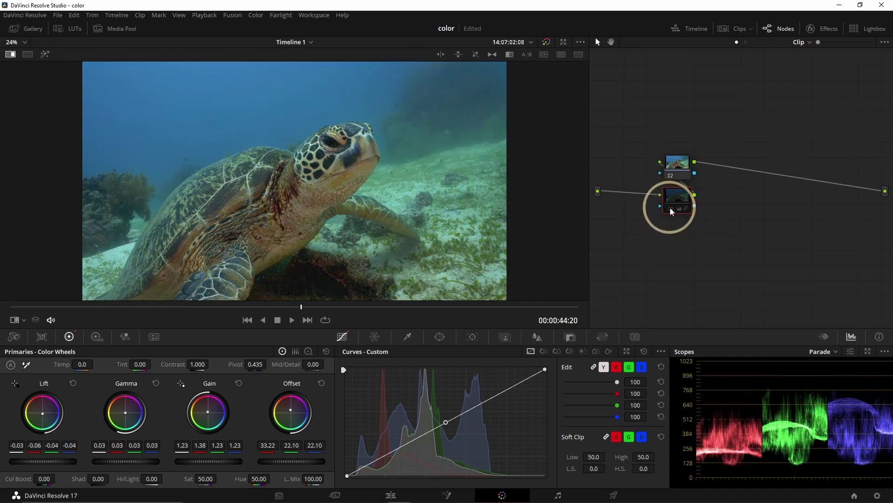
click(670, 208)
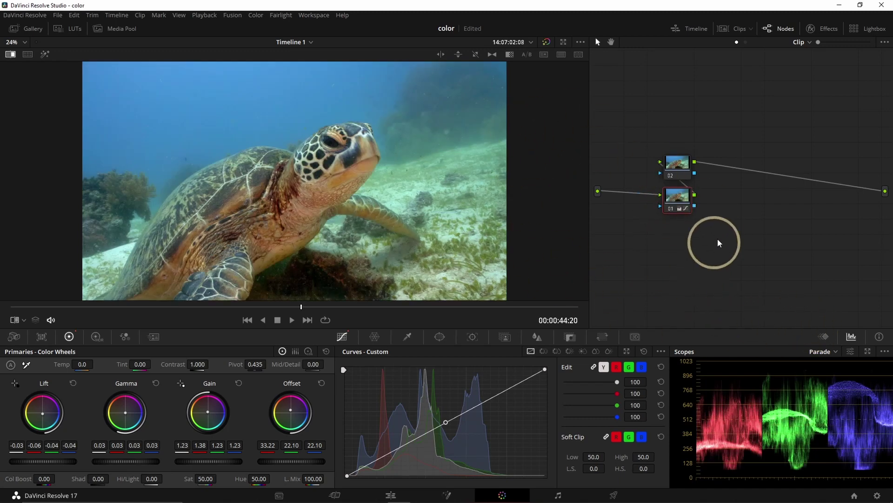
click(547, 42)
click(548, 42)
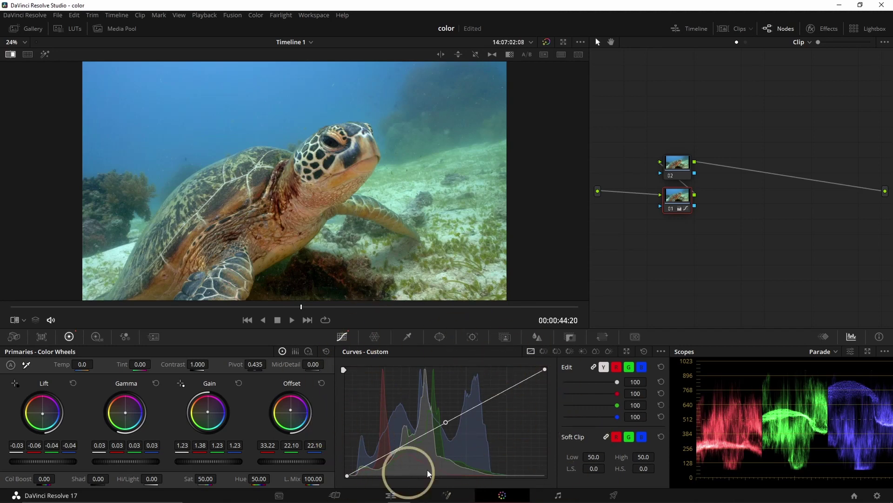
Step: Add contrast with the custom curve by lowering a point in the shadows and raising one in the highlights
click(362, 469)
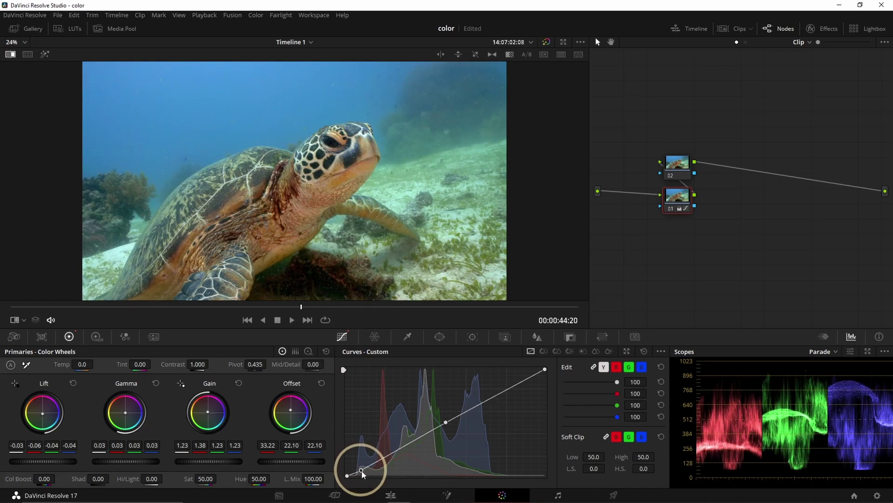
drag(363, 470, 363, 473)
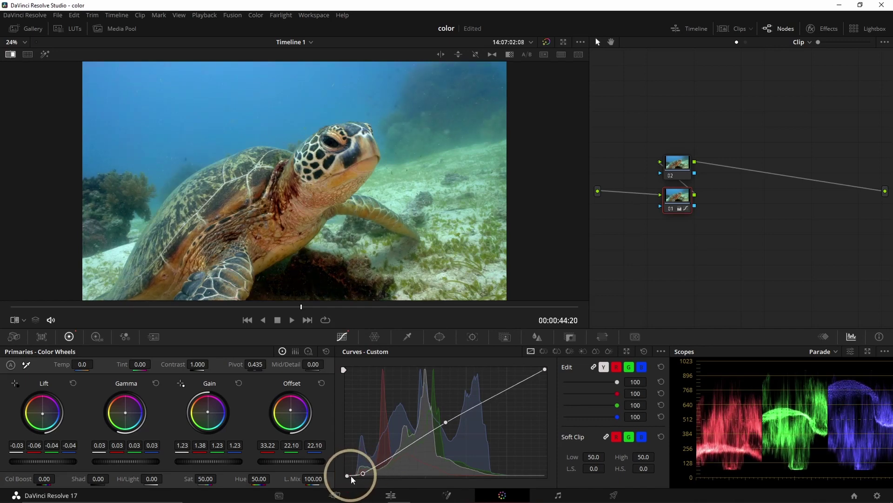
click(533, 374)
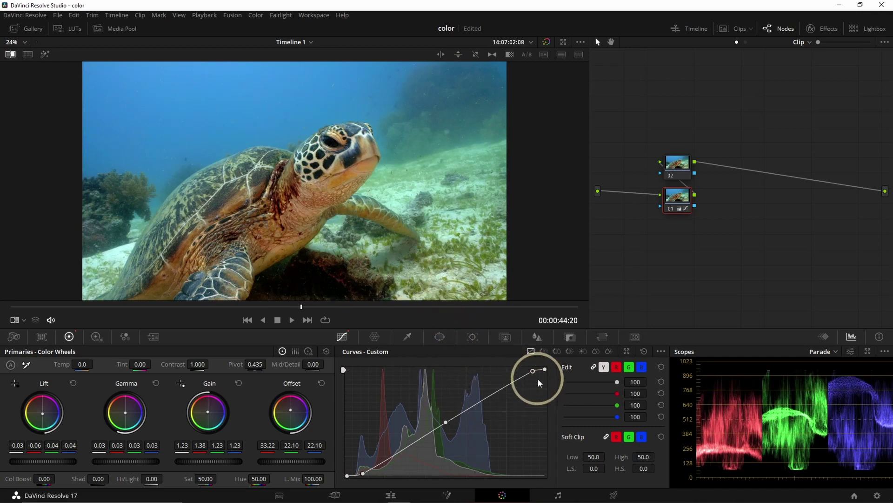
Step: In the Color Warper, set hue resolution to 24 and saturation resolution to 16, and shift the water's blue to Hue 0.41, Sat 0.87
click(375, 337)
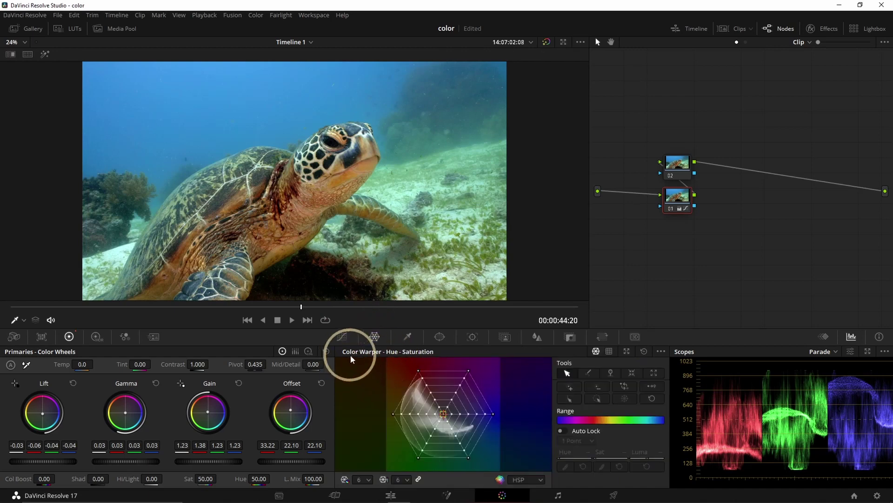
click(406, 480)
click(397, 467)
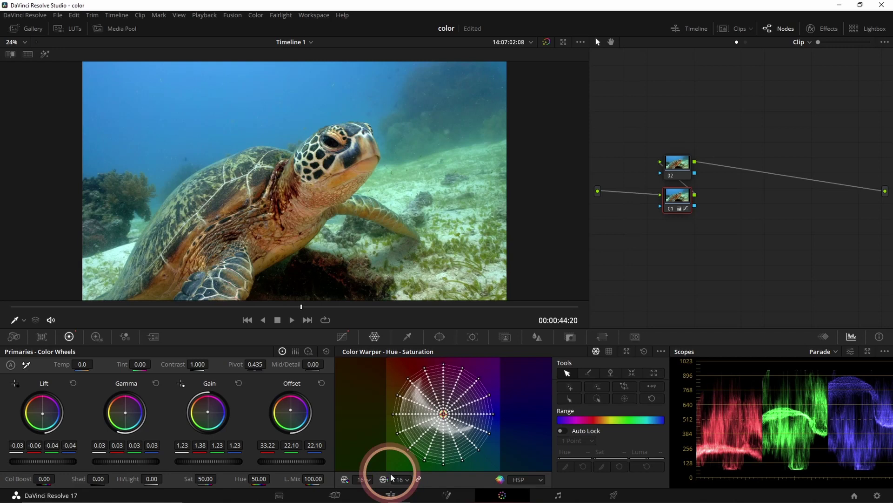
click(367, 479)
click(363, 449)
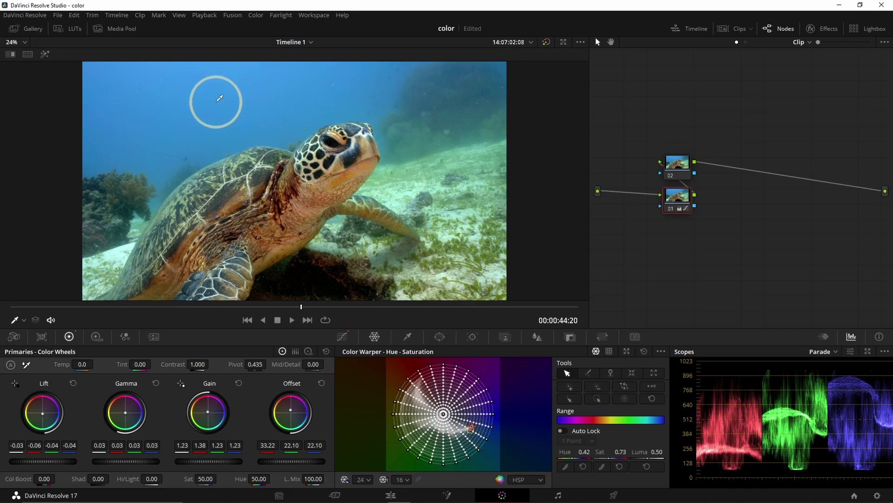
drag(219, 98, 226, 100)
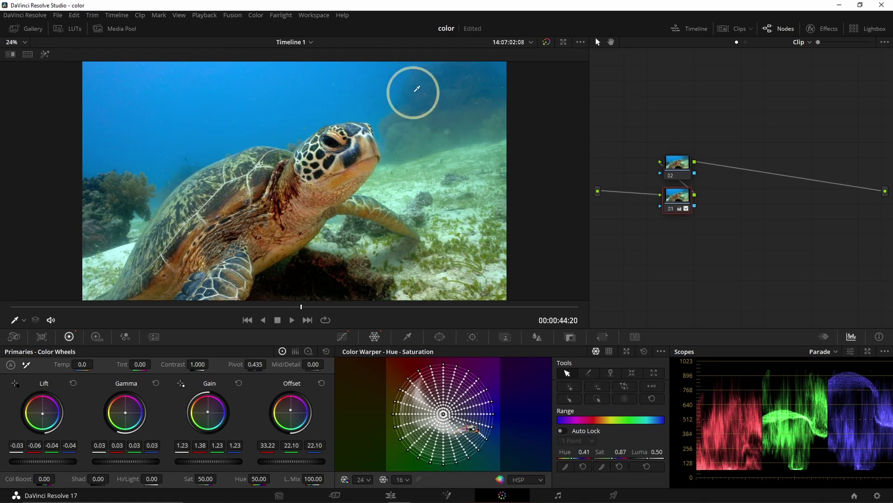
Step: Add a circular power window to node 02 and place it over the turtle's head at Pan 54.83, Tilt 52.72
click(440, 336)
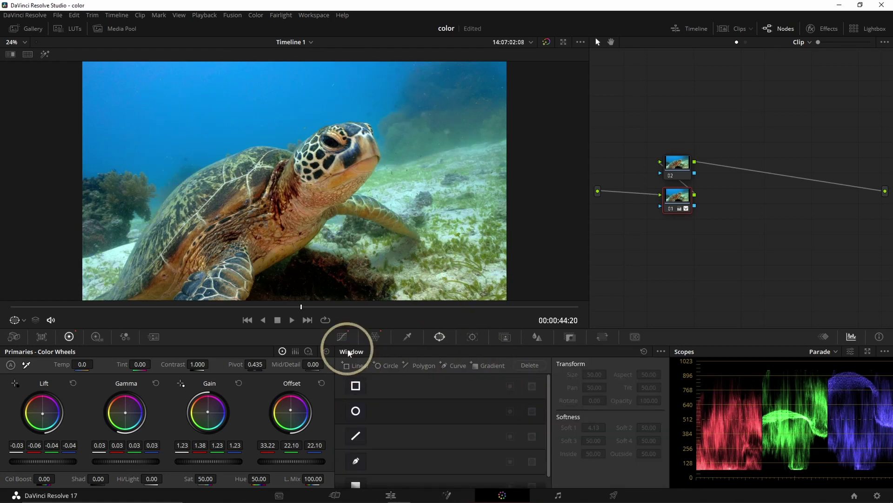
click(680, 164)
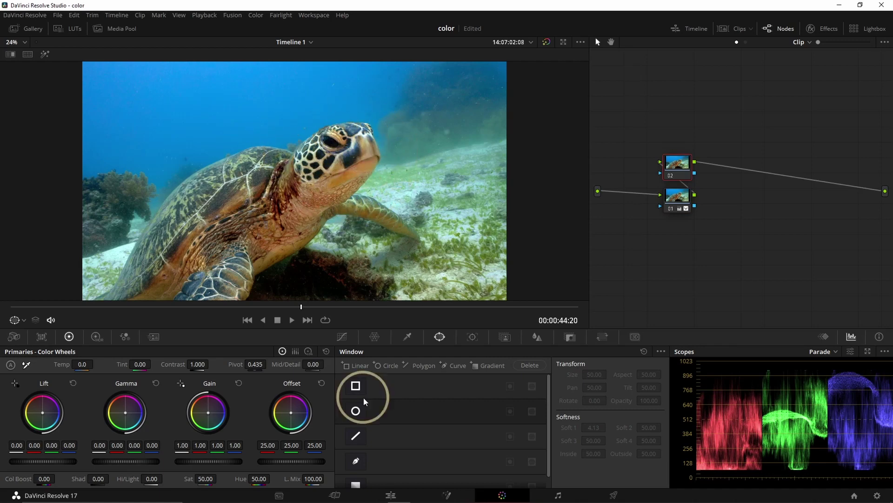
click(357, 413)
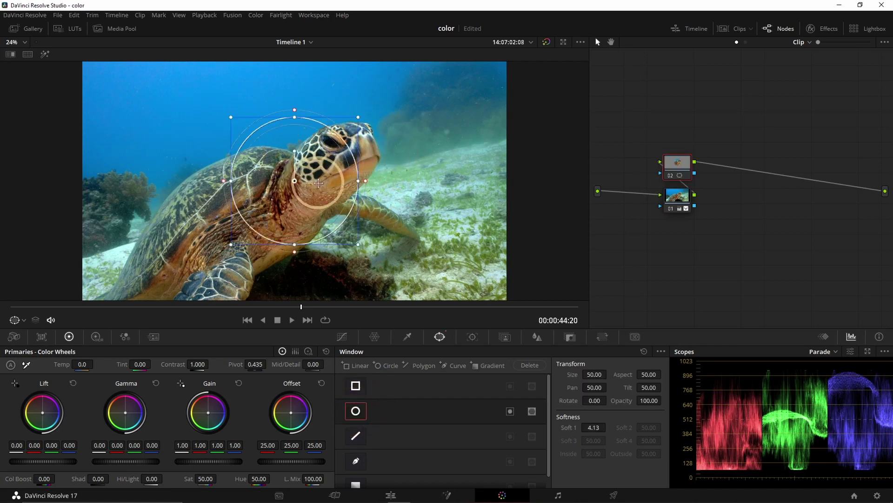
drag(319, 183, 357, 158)
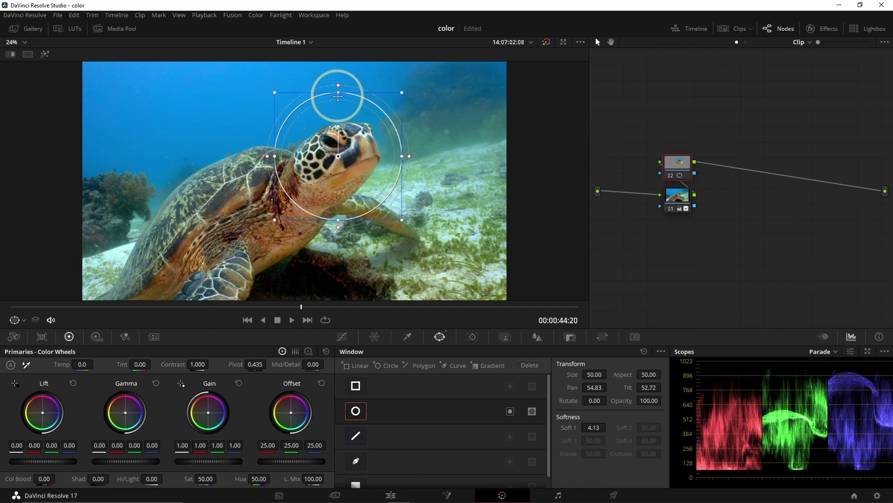
Step: Fit the circular window to the turtle's head with Size 22.66, Aspect 63.01, Rotate -20.95 and Soft 1 at 10.48
drag(334, 85, 337, 120)
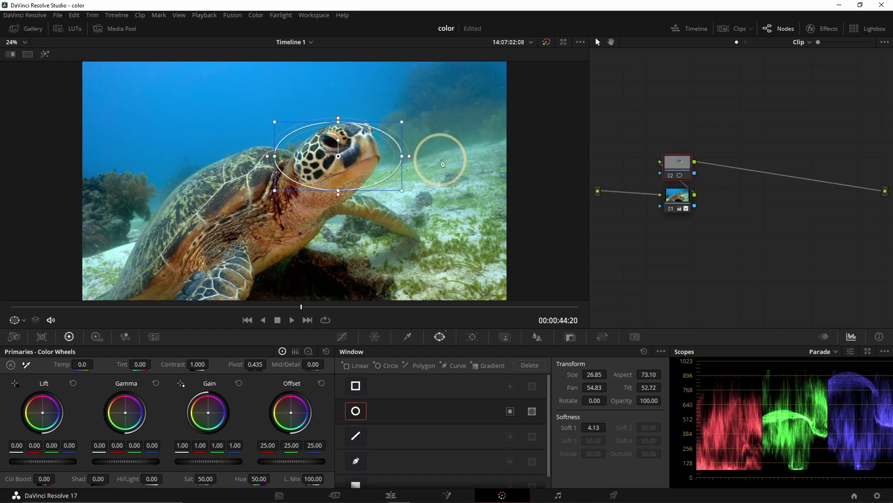
drag(406, 157, 378, 156)
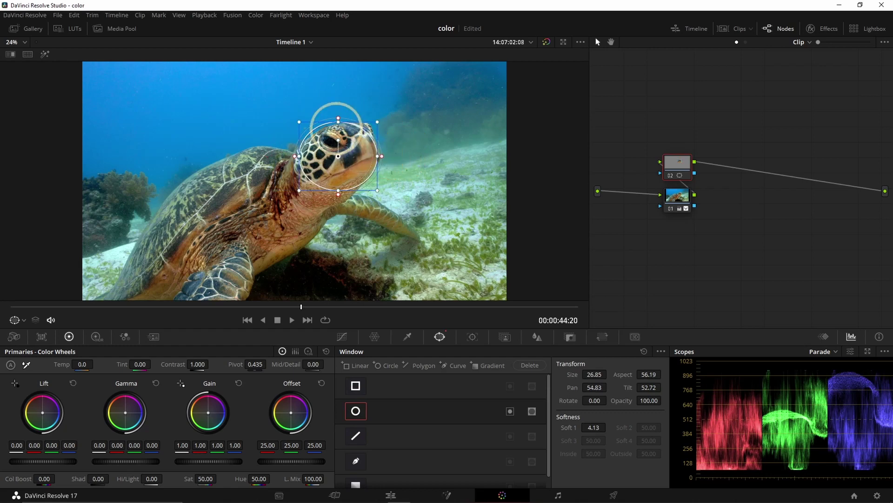
drag(338, 120, 338, 126)
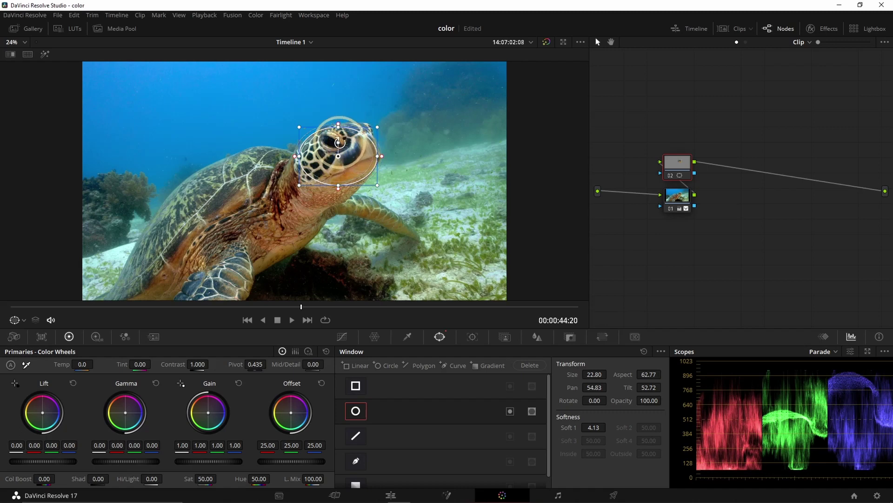
drag(347, 139, 333, 148)
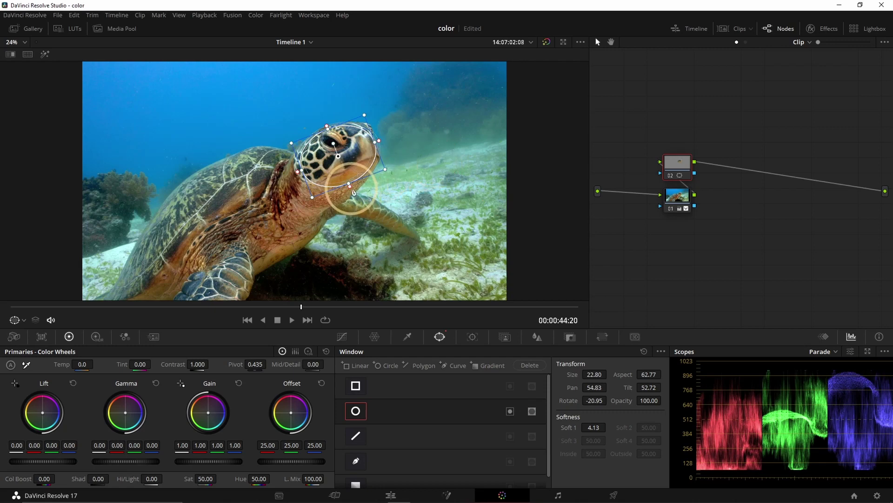
drag(350, 187, 386, 138)
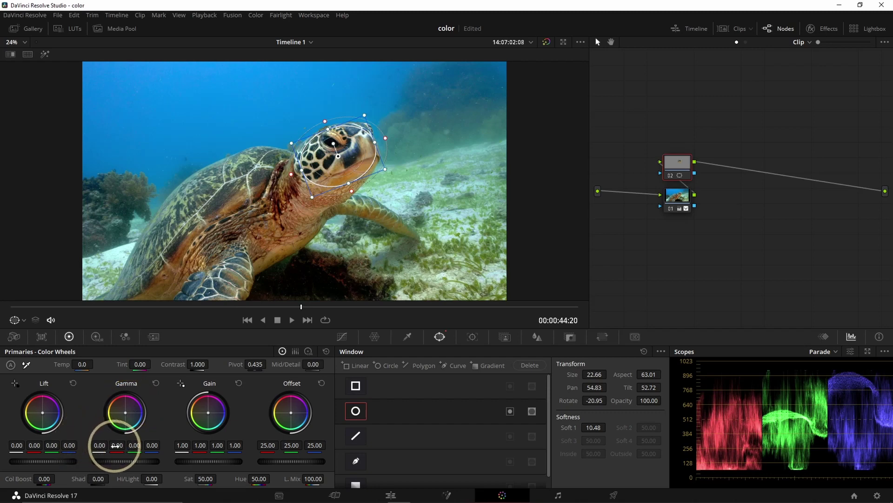
Step: Tint the turtle's head red in node 02 with Gamma red 0.35 and Offset red 85.88, switching the node off and on to compare
drag(117, 445, 512, 428)
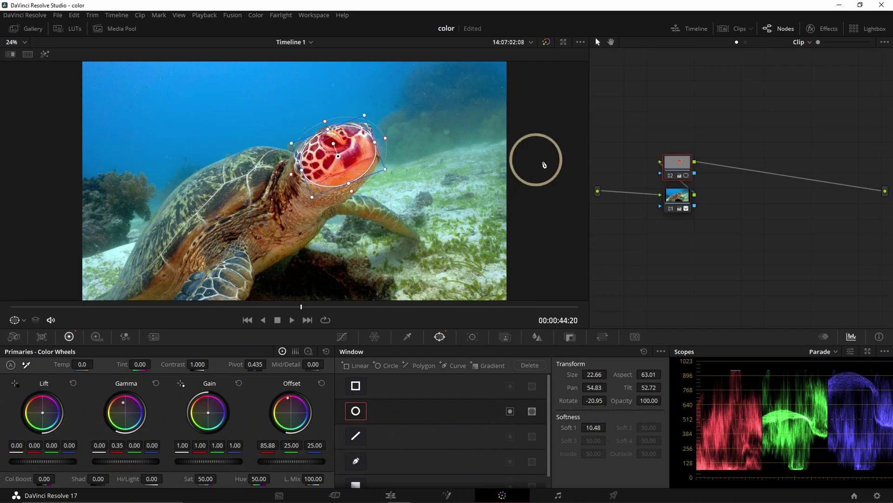
click(680, 203)
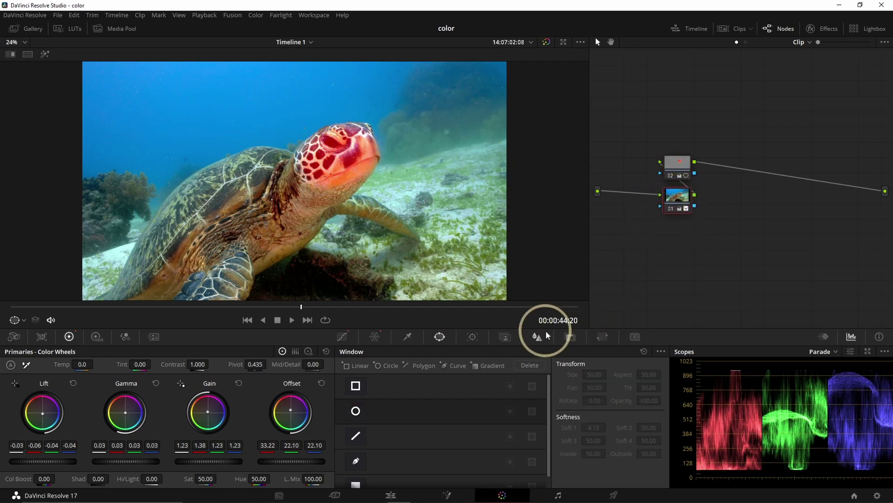
click(676, 164)
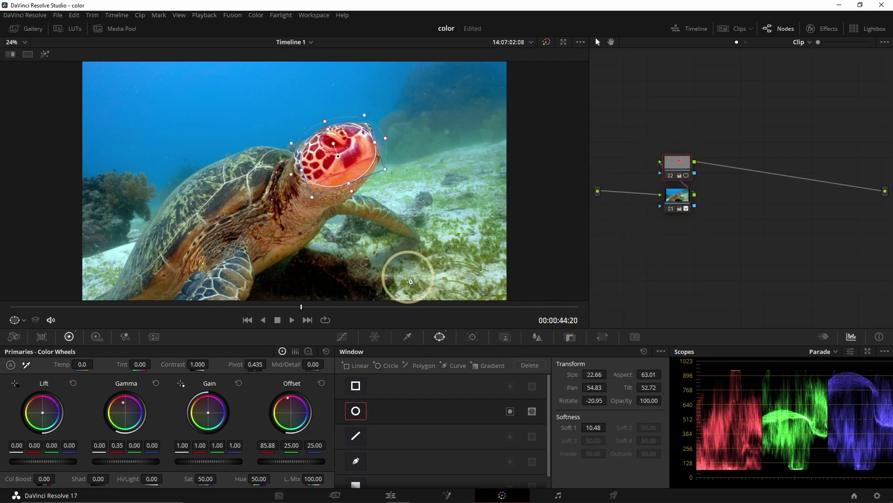
click(671, 176)
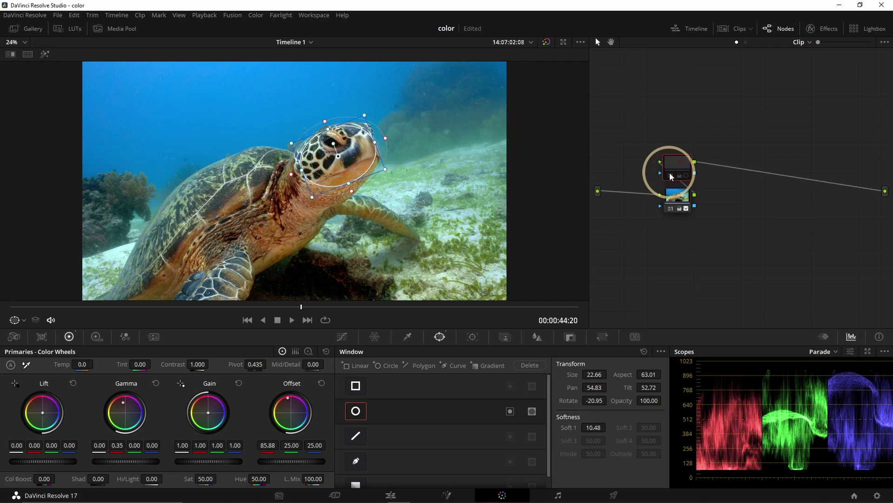
click(671, 176)
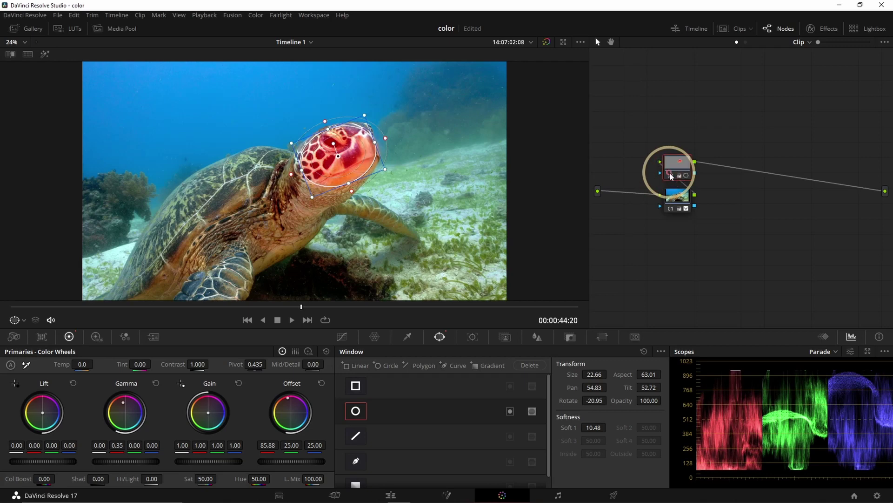
Step: Disable node 02 and reset its node grade
click(671, 176)
right_click(674, 168)
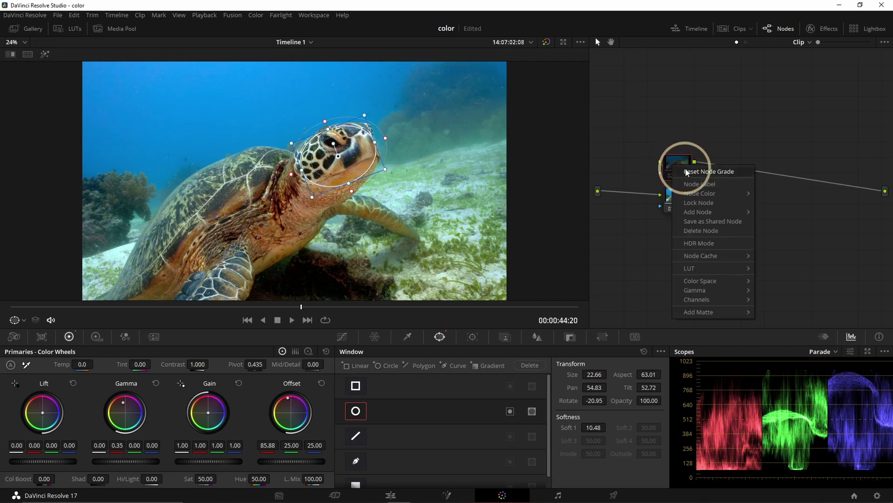
click(687, 172)
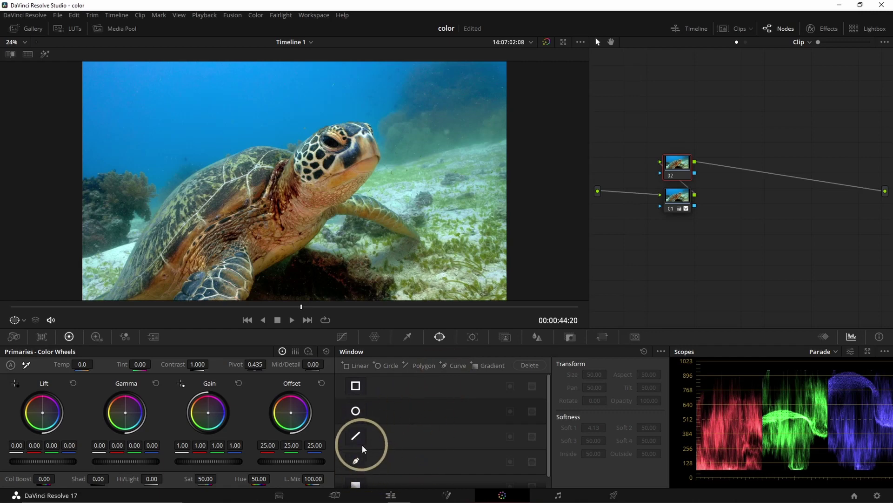
Step: Add a rectangular window to node 02 at Pan 46.30, Tilt 50.31, and draw a closed five-point curve window beside the turtle's head
click(355, 385)
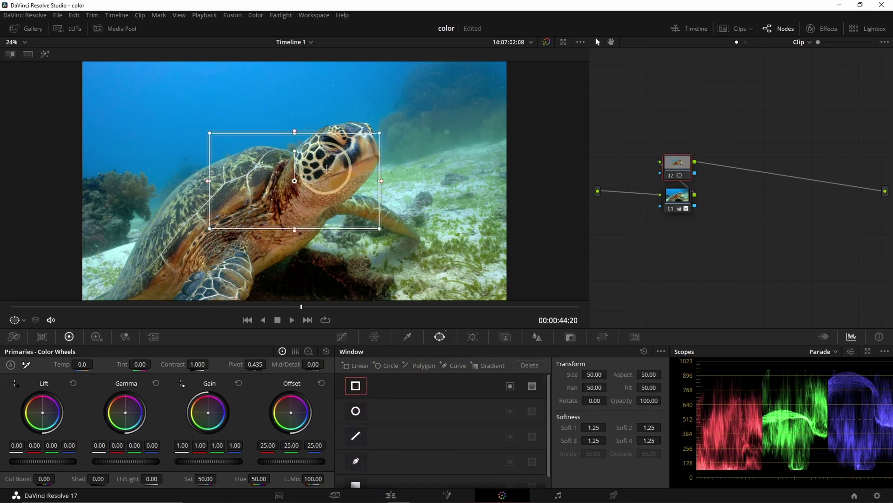
drag(309, 150, 272, 150)
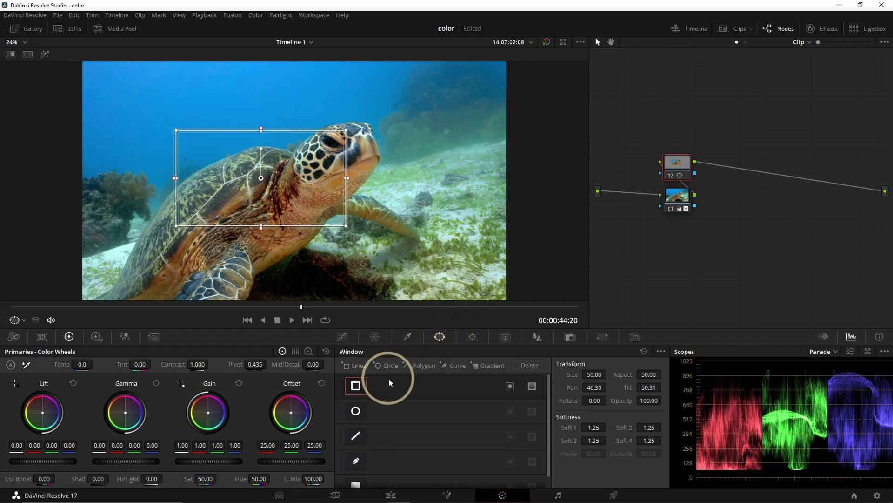
click(448, 367)
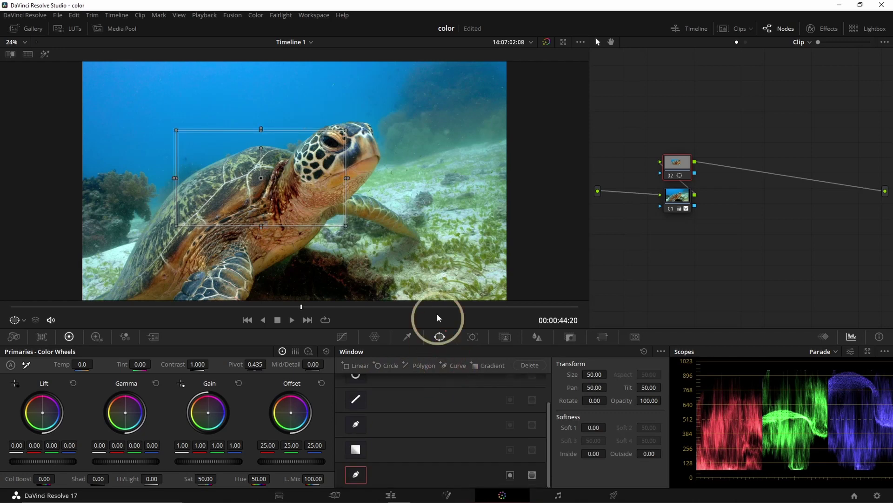
click(372, 147)
click(361, 226)
click(416, 232)
click(431, 154)
click(394, 125)
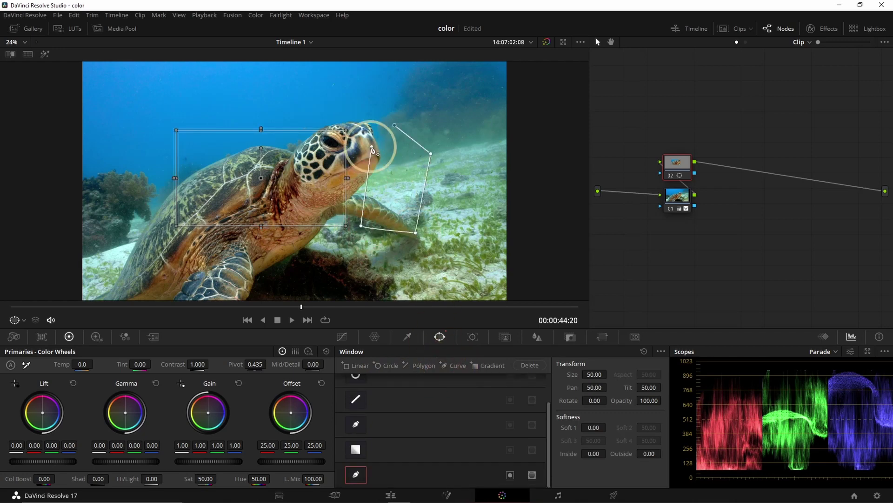
click(372, 147)
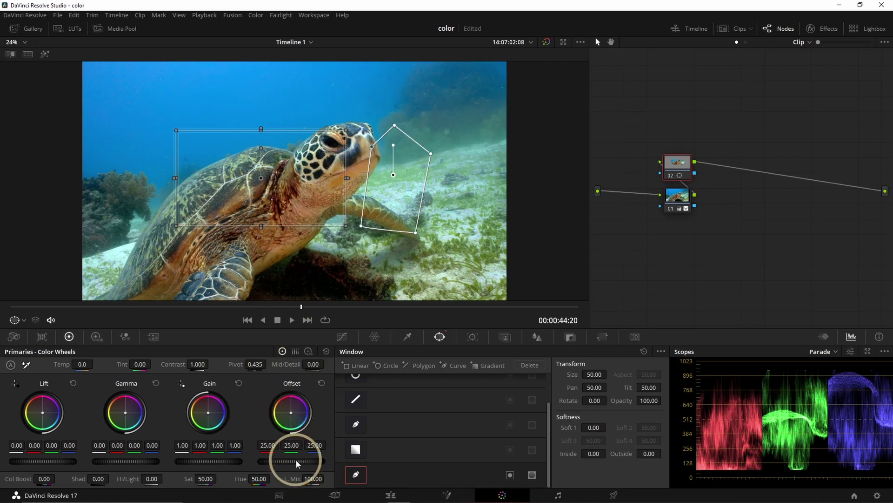
Step: Darken the area inside both windows with Offset -6.80, and reset node 02's grade
drag(298, 462, 456, 217)
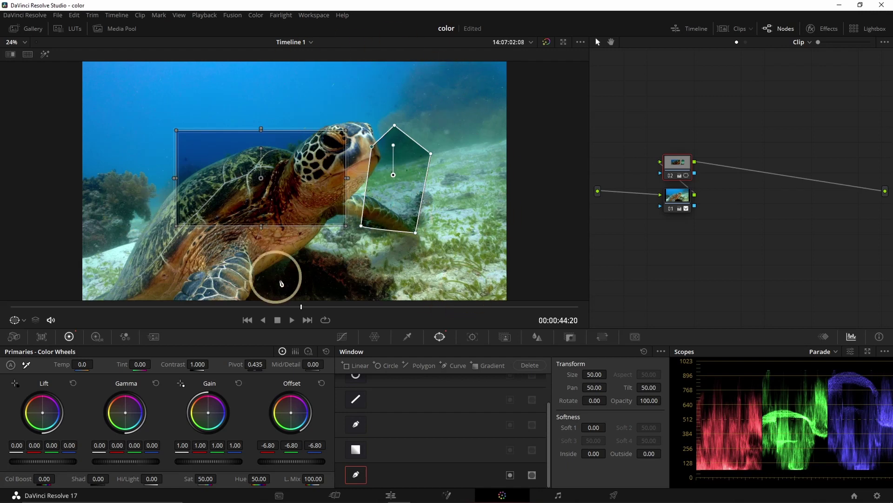
key(shift+Home)
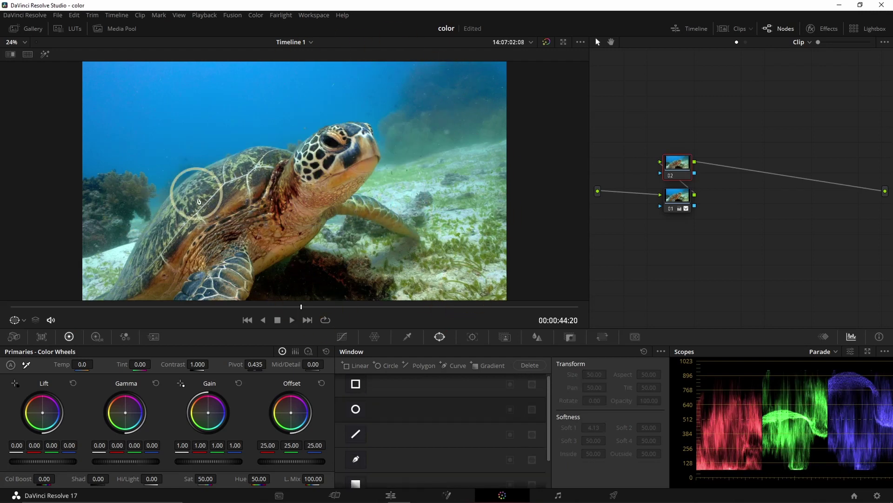
Step: Build a vignette in node 02 from an inverted circular window with Size 60.94, Aspect 72.50, Soft 1 9.31 and Offset 3.30
click(355, 410)
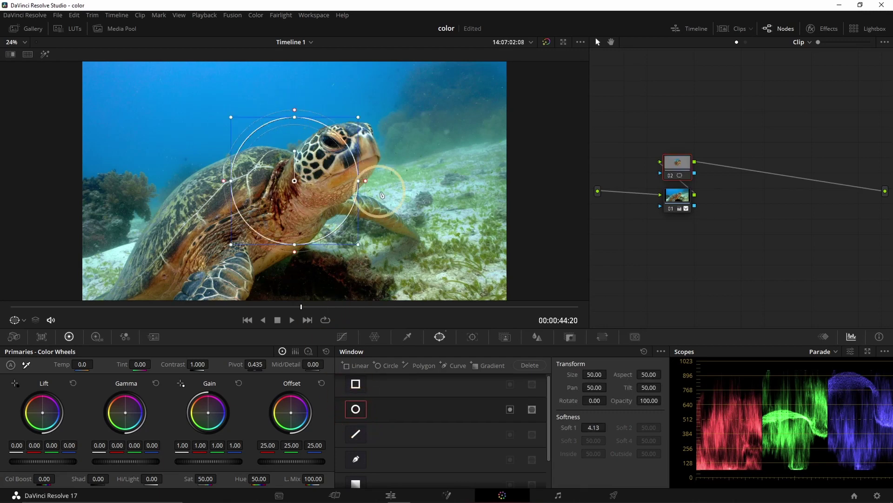
drag(364, 188, 468, 145)
drag(295, 115, 297, 60)
drag(535, 180, 568, 181)
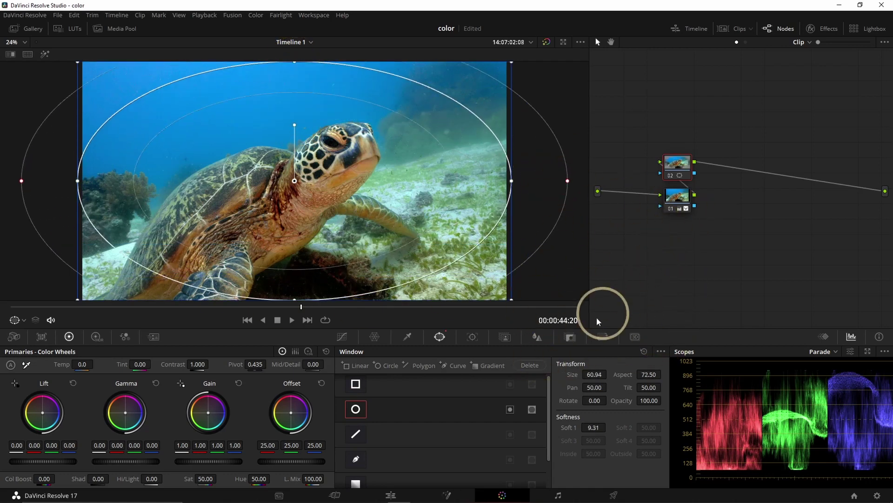
click(511, 409)
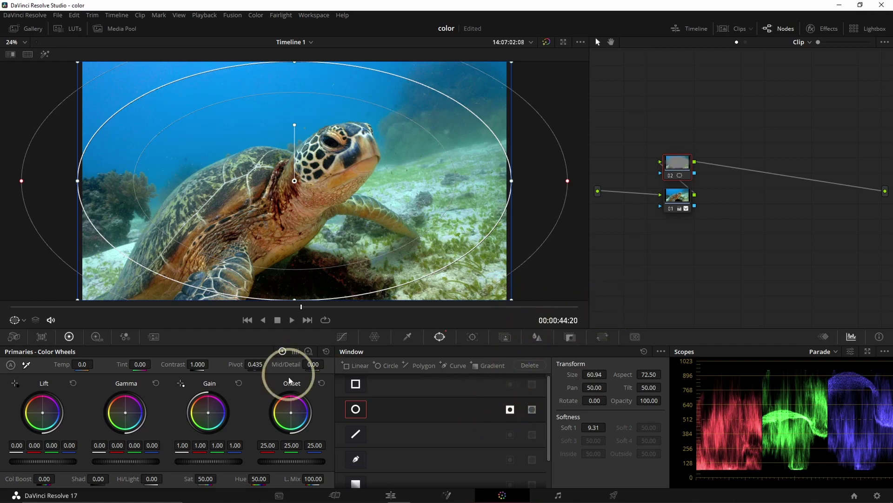
drag(300, 461, 56, 454)
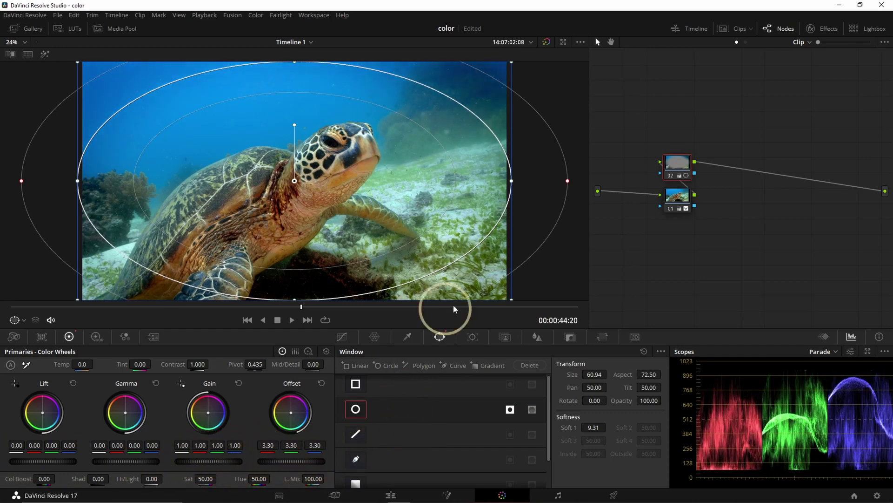
Step: On node 01, look at the window Tracker and draw a Magic Mask Person stroke from the turtle's head across its neck
click(676, 195)
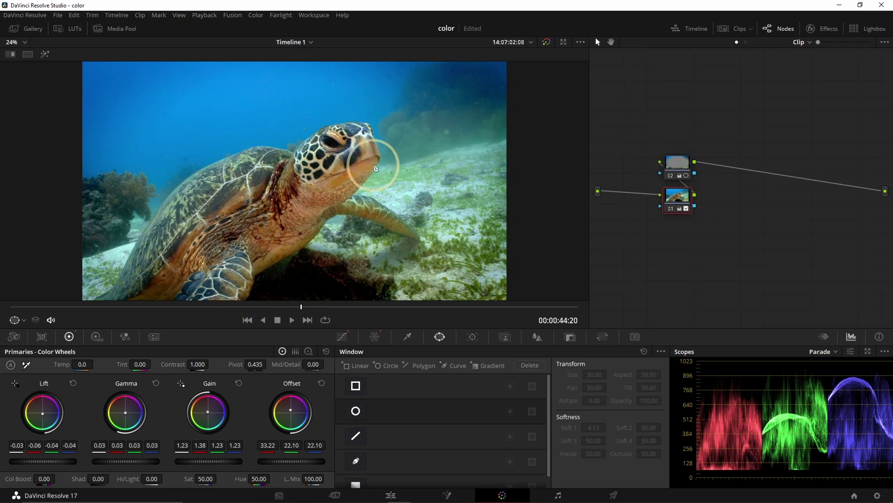
click(472, 337)
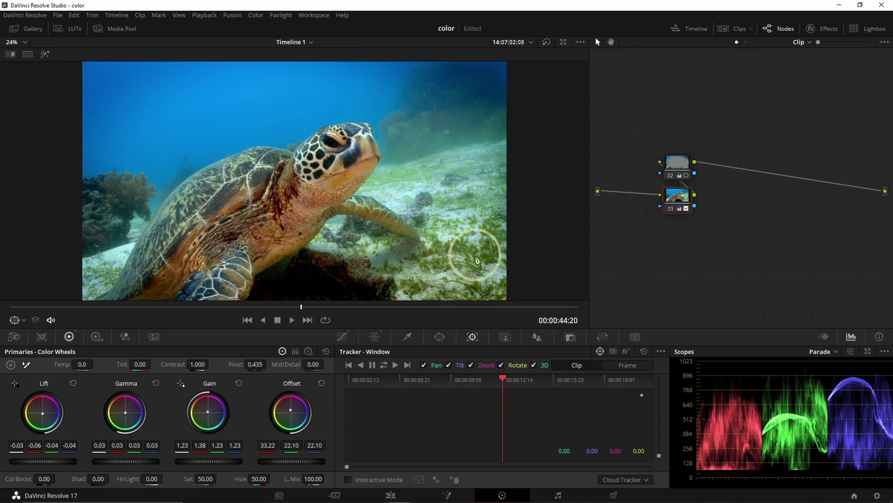
click(375, 336)
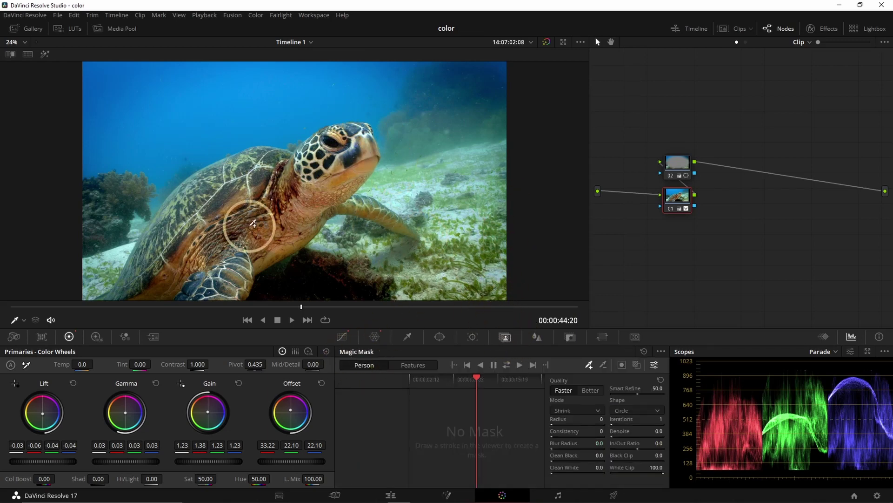
drag(318, 166, 252, 212)
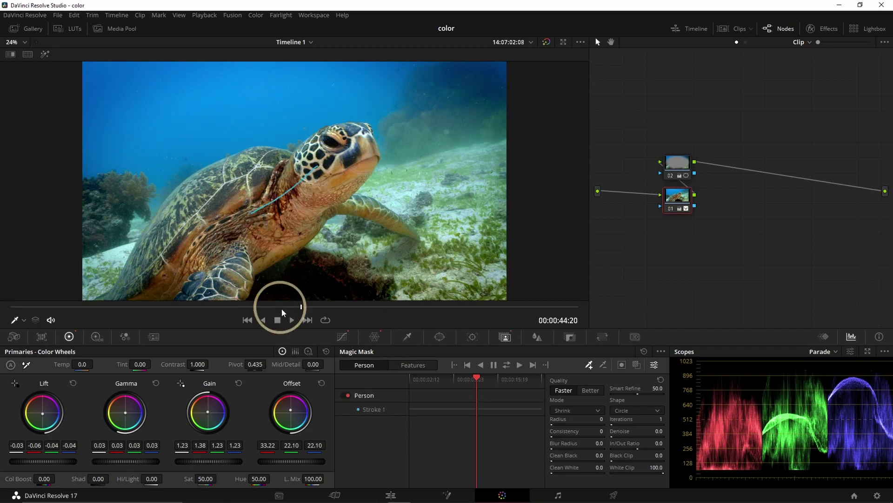
Step: Track the turtle's Magic Mask stroke backwards through the clip to 00:00:43:07
click(479, 380)
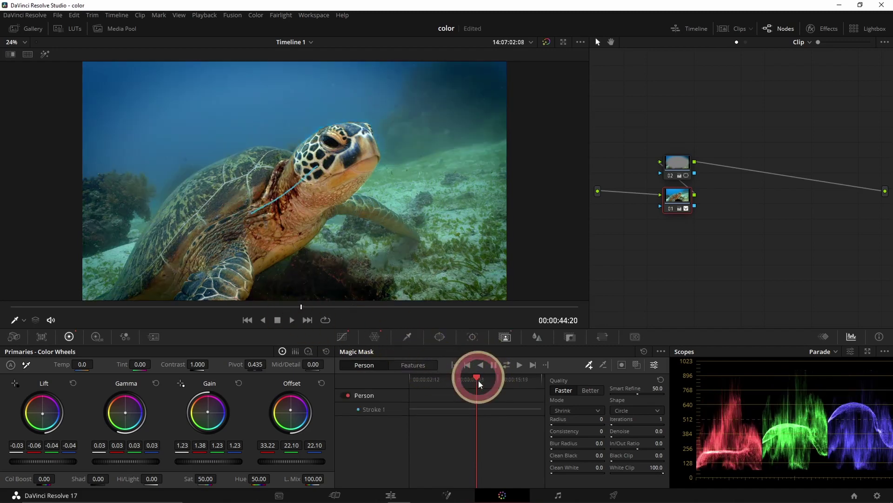
key(Left)
key(Left)
key(Left)
key(Left)
key(Left)
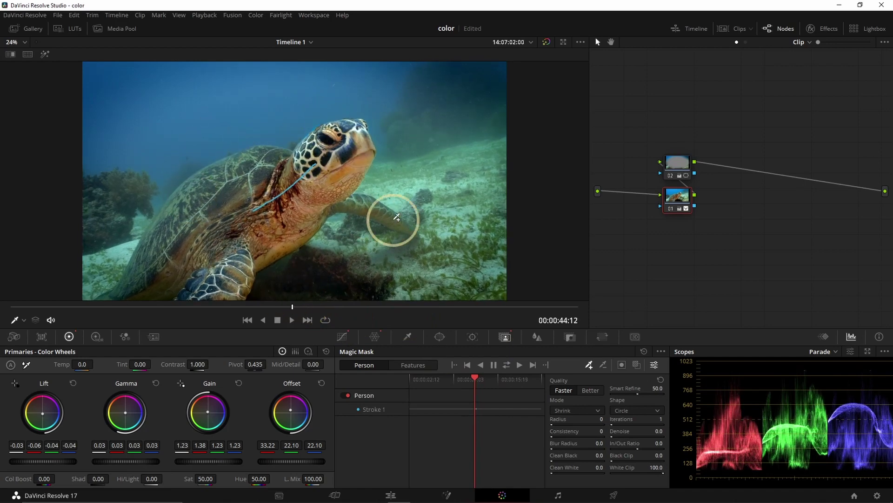
key(Left)
key(Left)
key(Left)
key(Left)
key(Left)
key(Left)
key(Left)
key(Left)
key(Left)
key(Left)
key(Left)
key(Left)
key(Left)
key(Left)
key(Left)
key(Left)
key(Left)
key(Left)
key(Left)
key(Left)
key(Left)
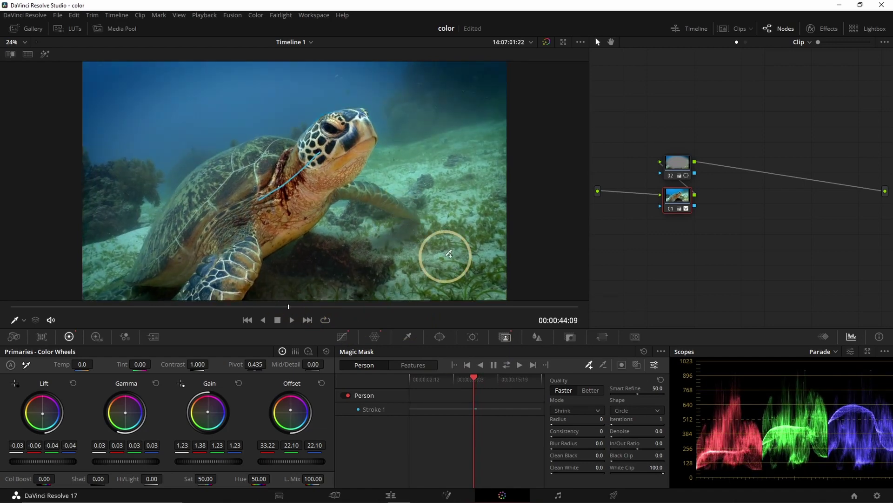
key(Left)
key(Left)
key(Left)
key(Left)
key(Left)
key(Left)
key(Left)
key(Left)
key(Left)
key(Left)
key(Left)
key(Left)
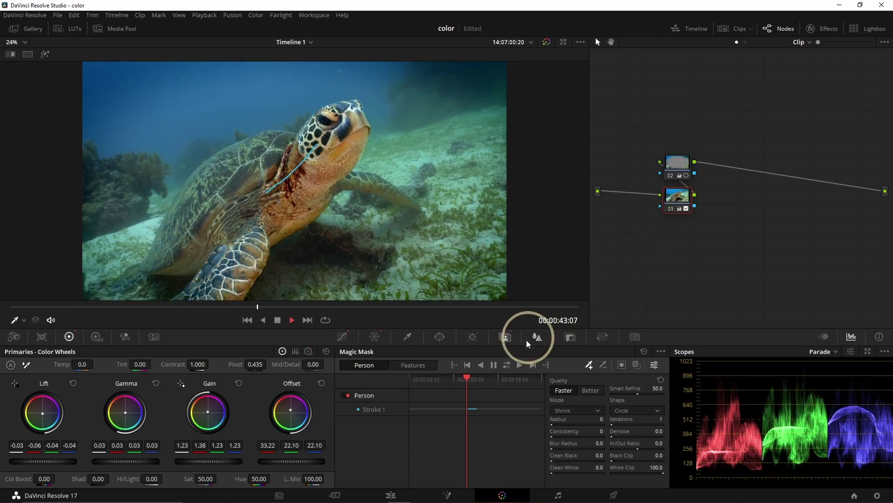
Step: Disable the Person Magic Mask on node 01 and bring up the Blur controls
click(507, 339)
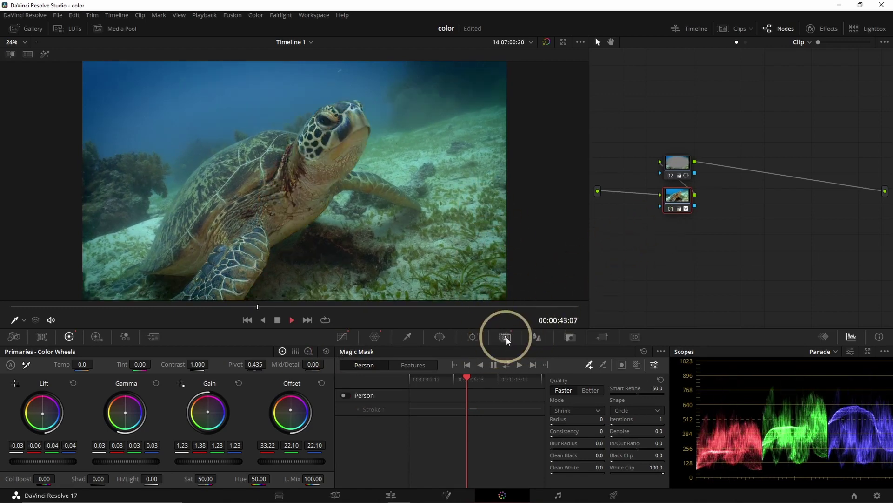
click(535, 339)
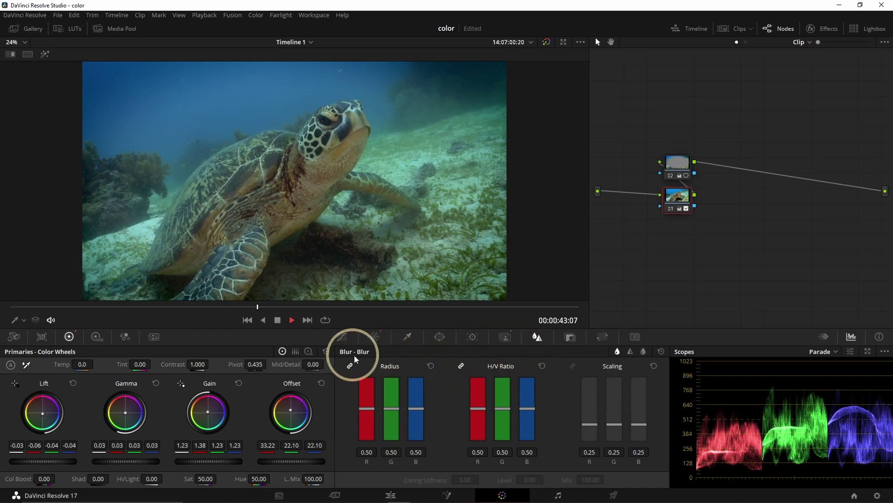
click(505, 337)
click(537, 338)
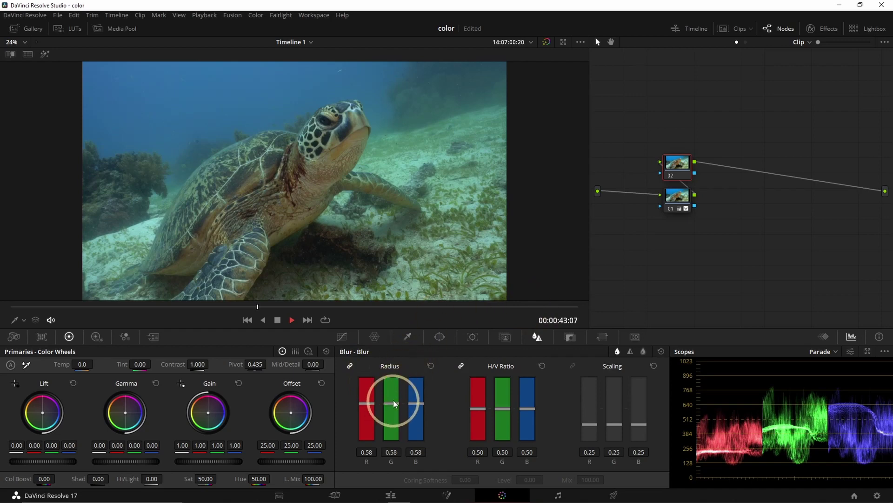
Step: Try softening and sharpening the image on node 02 with the linked Blur Radius at 0.59 and 0.45
mouse_move(392, 396)
mouse_down()
mouse_move(393, 367)
mouse_move(391, 451)
mouse_move(390, 406)
mouse_up()
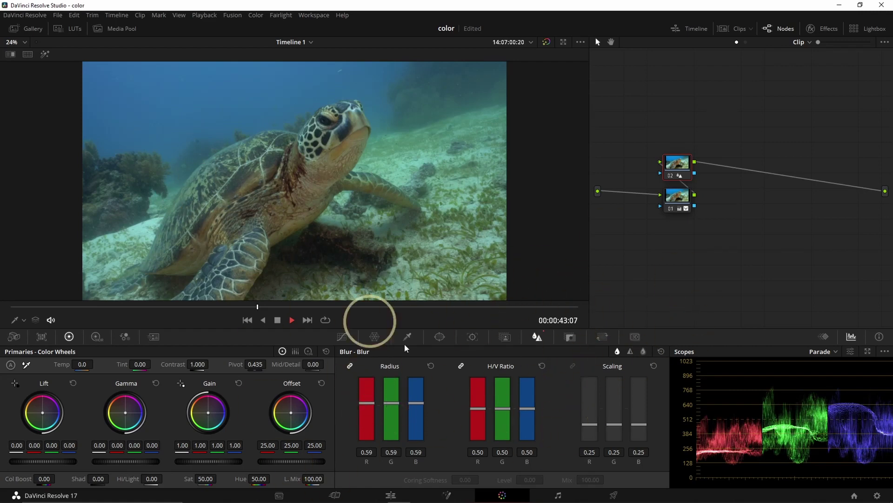
drag(396, 404, 395, 411)
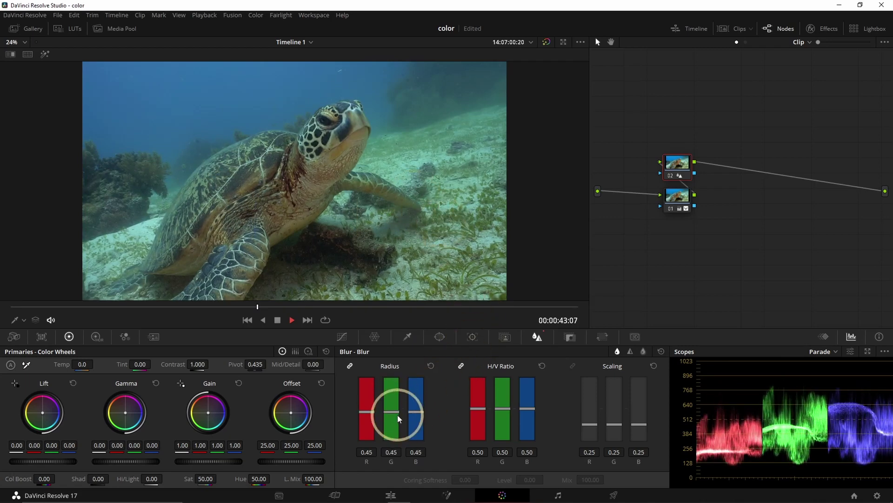
drag(398, 413, 397, 411)
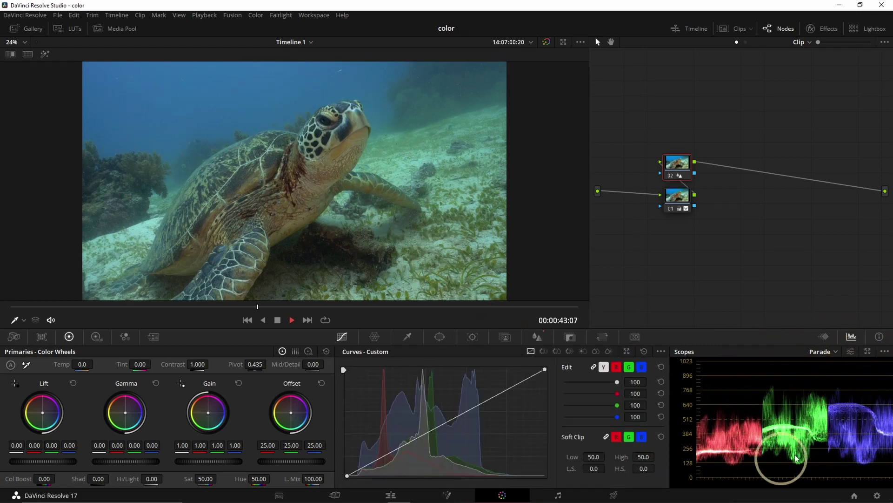
Step: View the clip's levels on the Waveform scope and its colors on the Vectorscope
click(837, 352)
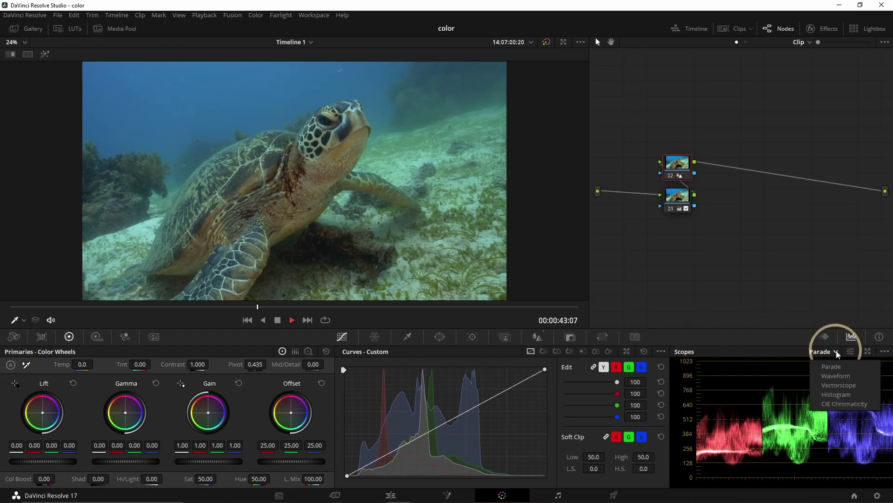
click(835, 376)
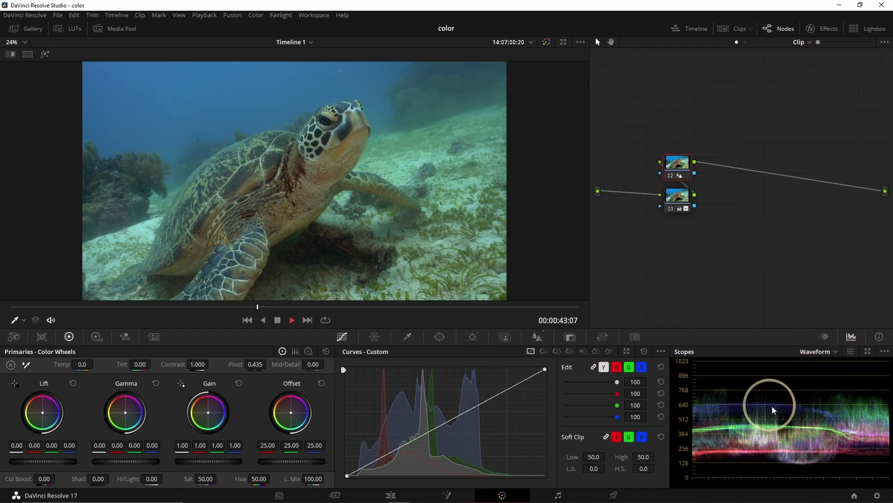
click(836, 353)
click(828, 386)
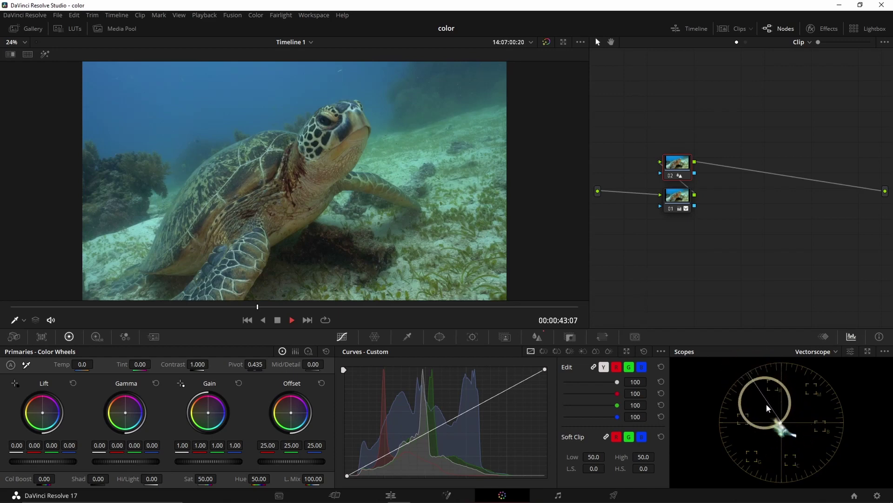
Step: View the clip's color distribution on the Histogram scope and its separate red, green and blue levels on the Parade scope
click(827, 352)
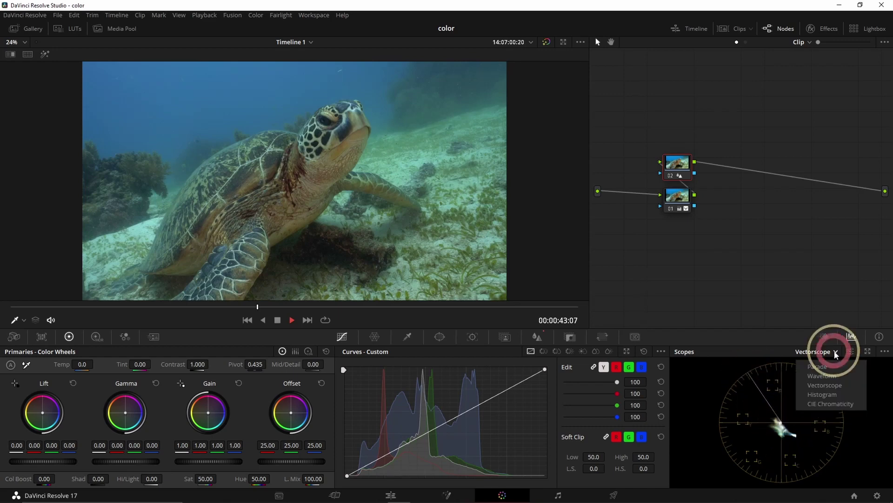
click(824, 391)
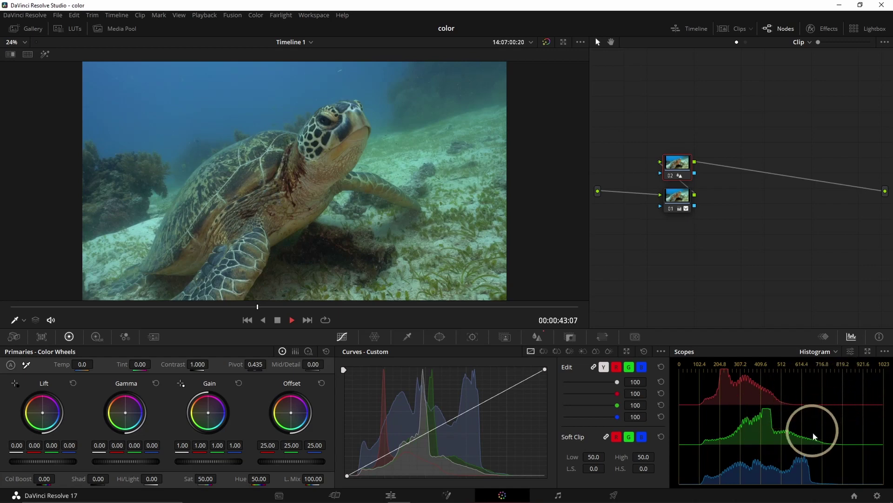
click(820, 352)
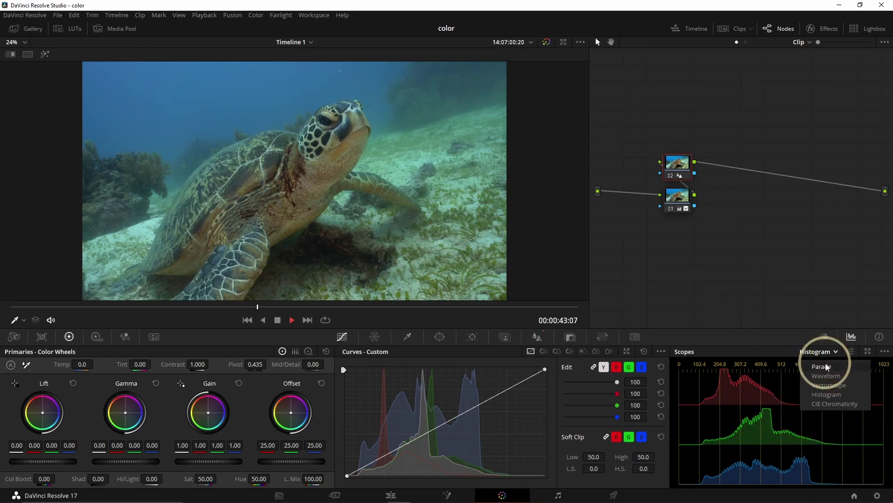
click(821, 366)
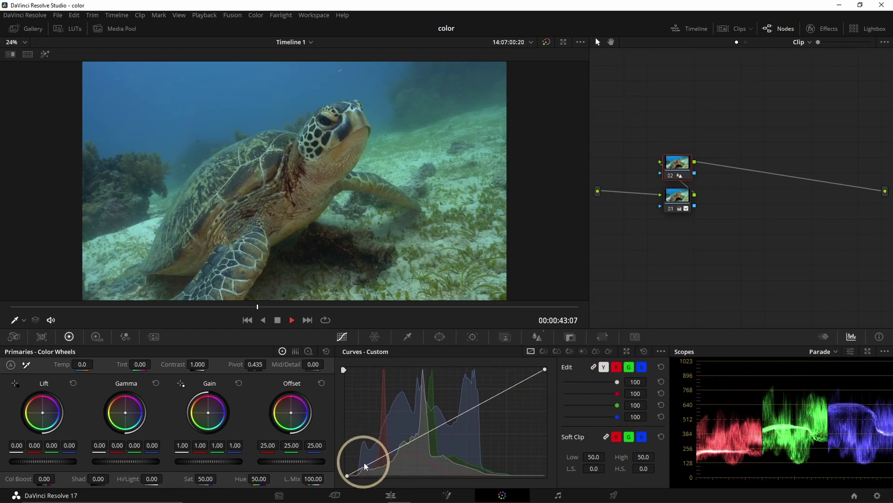
Step: Shape a slight contrast S-curve on node 02 with lower shadows and raised highlights, and reduce the green Offset to 19.96
drag(364, 465, 368, 470)
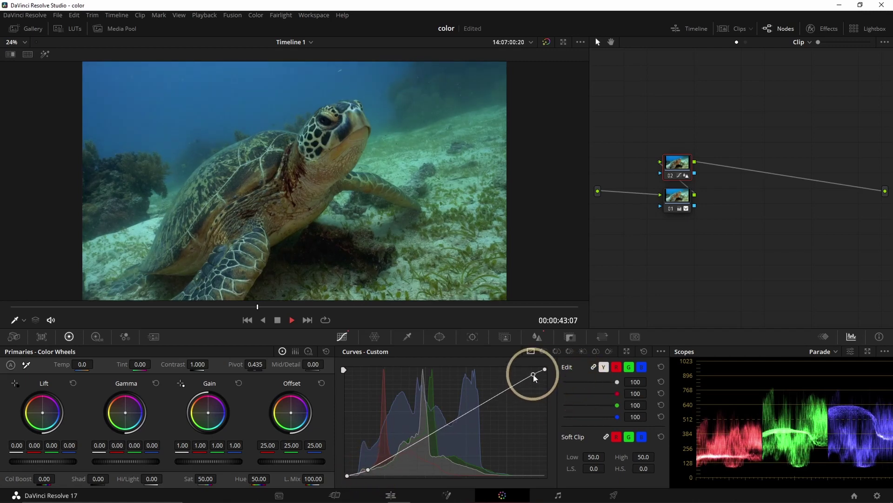
drag(533, 374, 526, 375)
drag(291, 444, 261, 444)
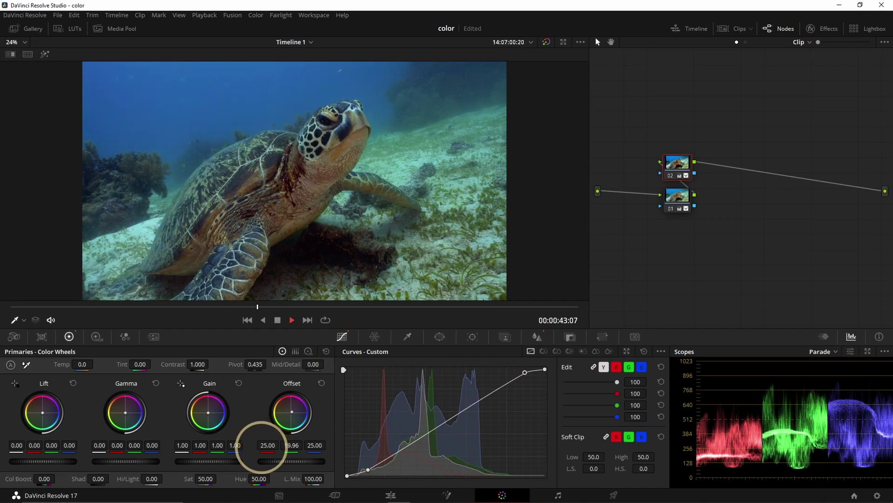
Step: View the Parade and Histogram scopes side by side in the floating Scopes window and close it
click(867, 354)
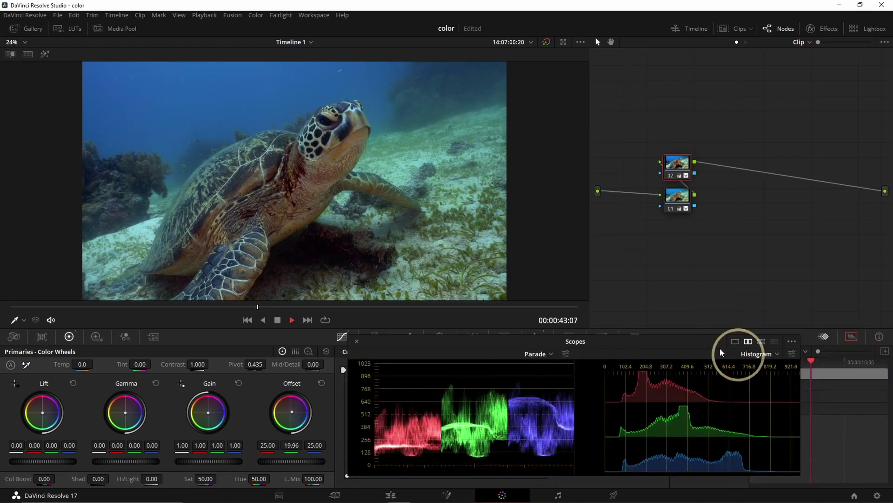
click(851, 336)
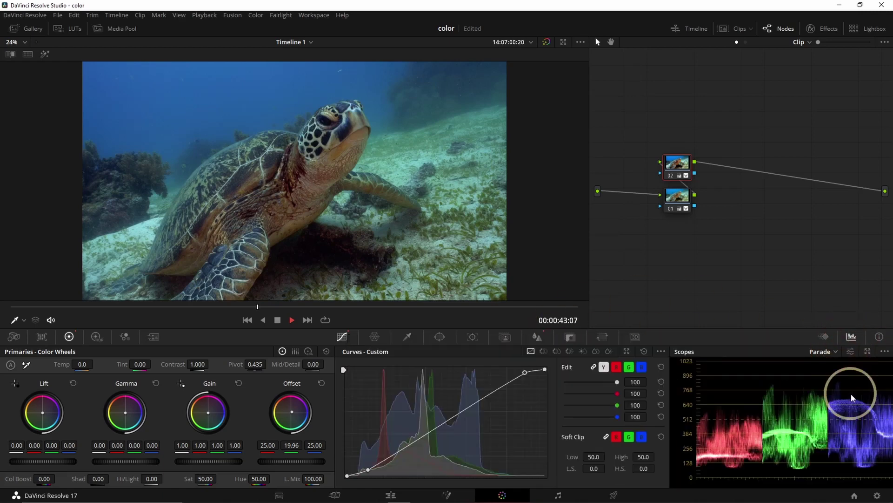
Step: Turn on keyframing for the clip and brighten node 02 at 00:00:14:08 with Offset values of 40.55, 69.51 and 74.55
click(824, 336)
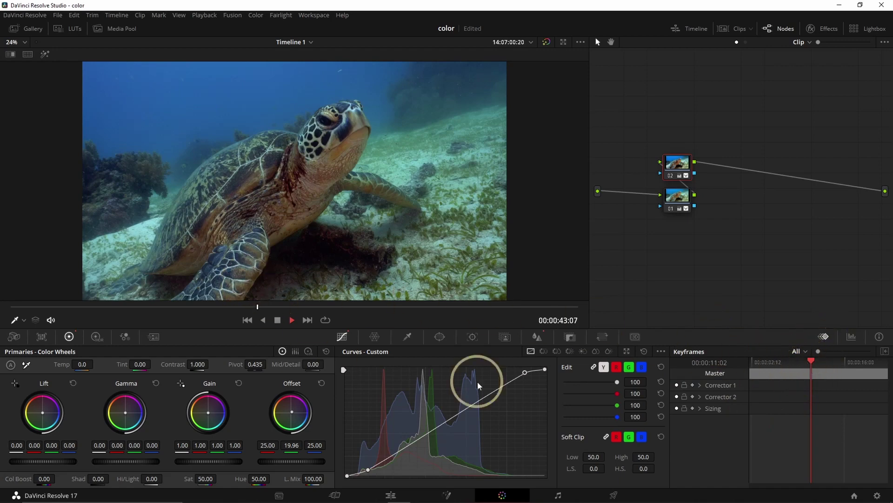
drag(820, 366, 194, 378)
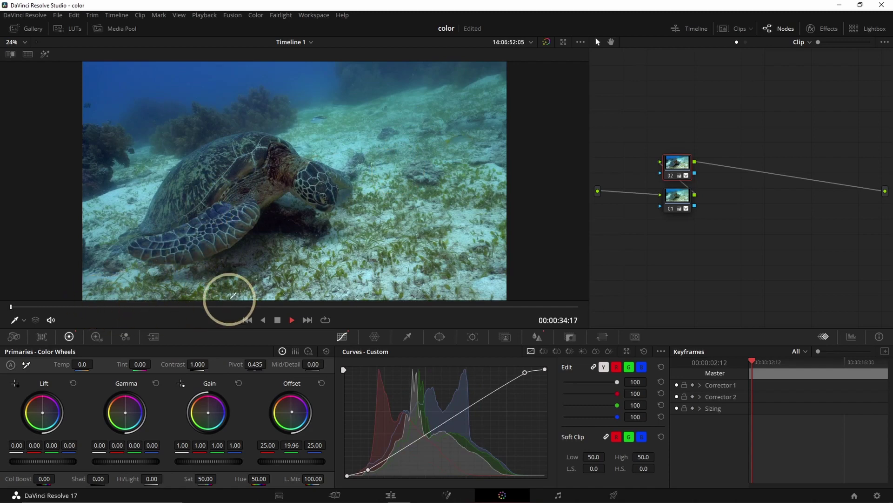
click(834, 362)
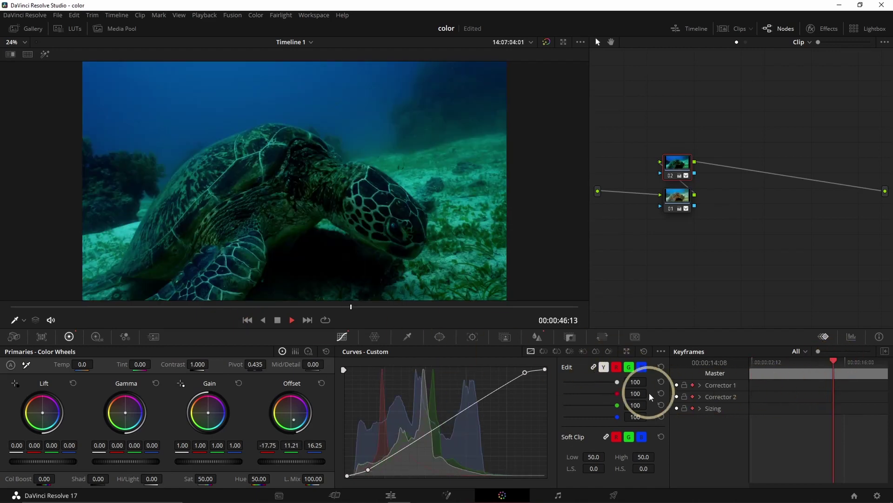
drag(283, 459, 549, 267)
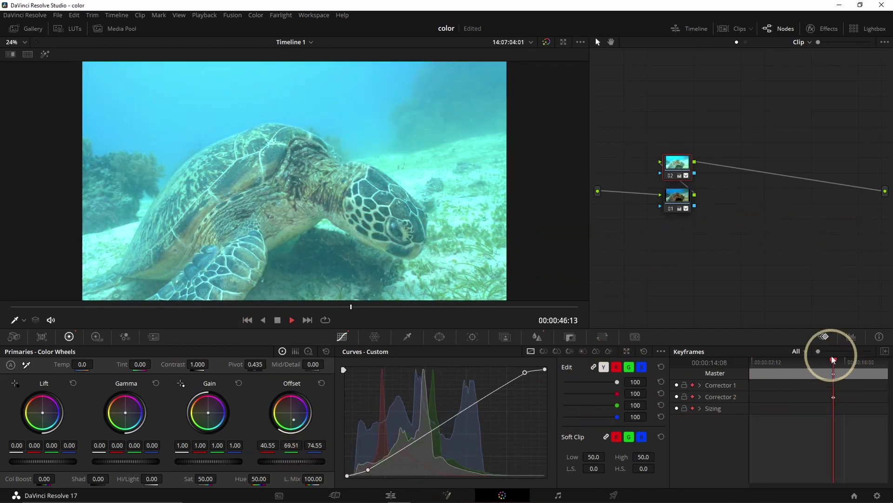
Step: Keyframe a darker Offset of -23.50, 5.46 and 10.50 on node 02 at the clip's start and play the transition
drag(833, 359, 723, 376)
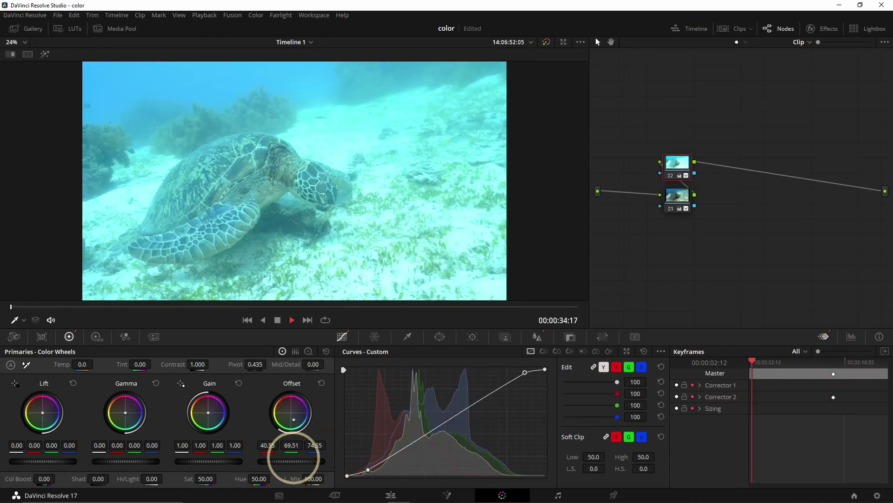
drag(292, 458, 228, 245)
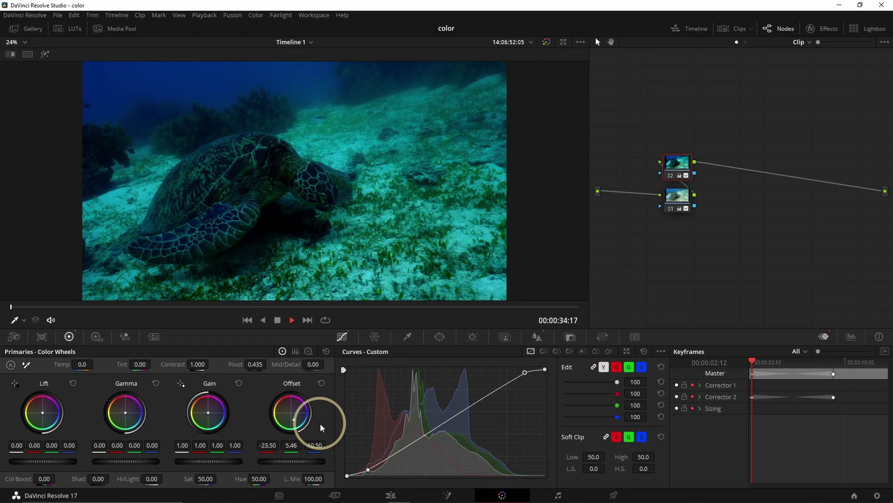
key(space)
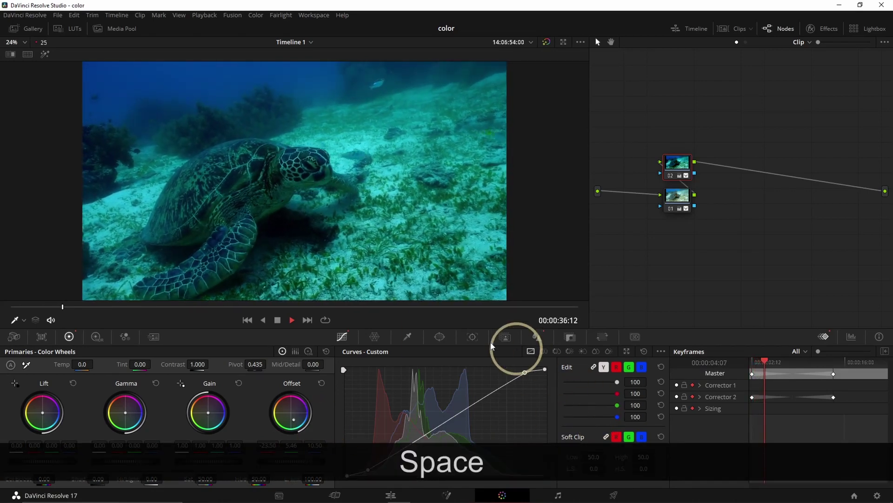